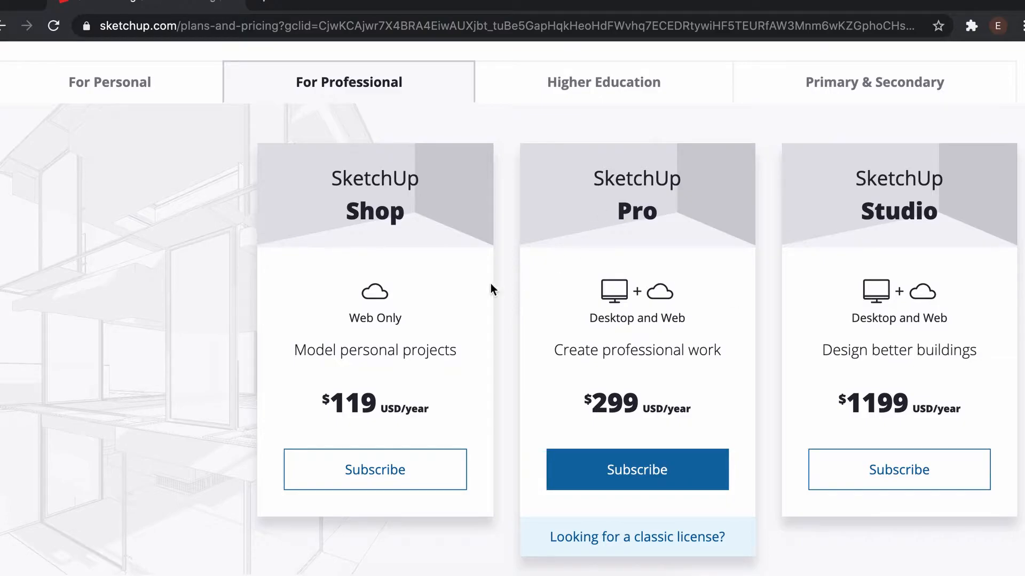
# Step: Compare the SketchUp plans on the Plans and Pricing page for professional and personal users
pyautogui.scroll(4, 348, 284)
pyautogui.scroll(-2, 354, 293)
pyautogui.scroll(-1, 357, 292)
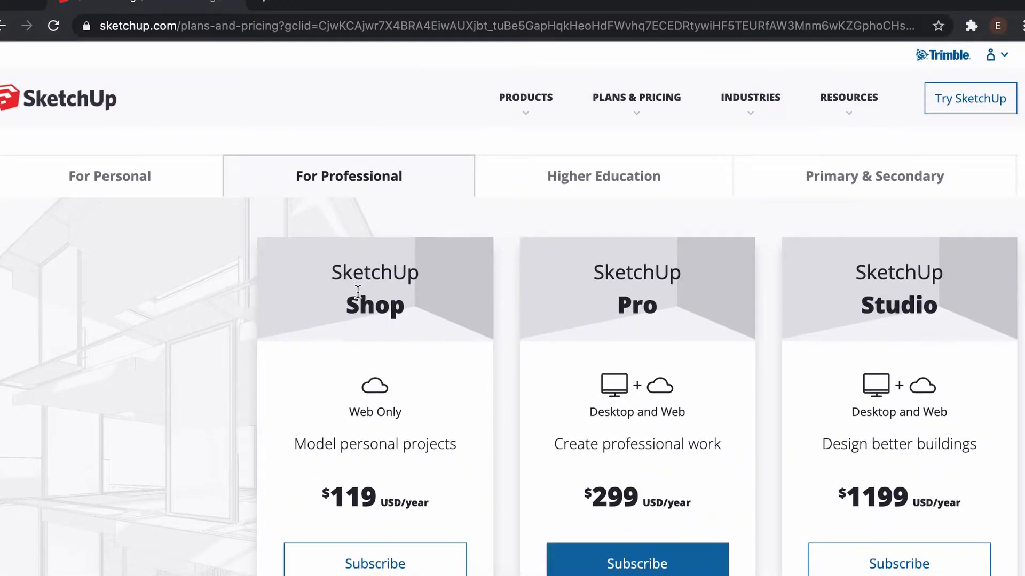
pyautogui.click(149, 165)
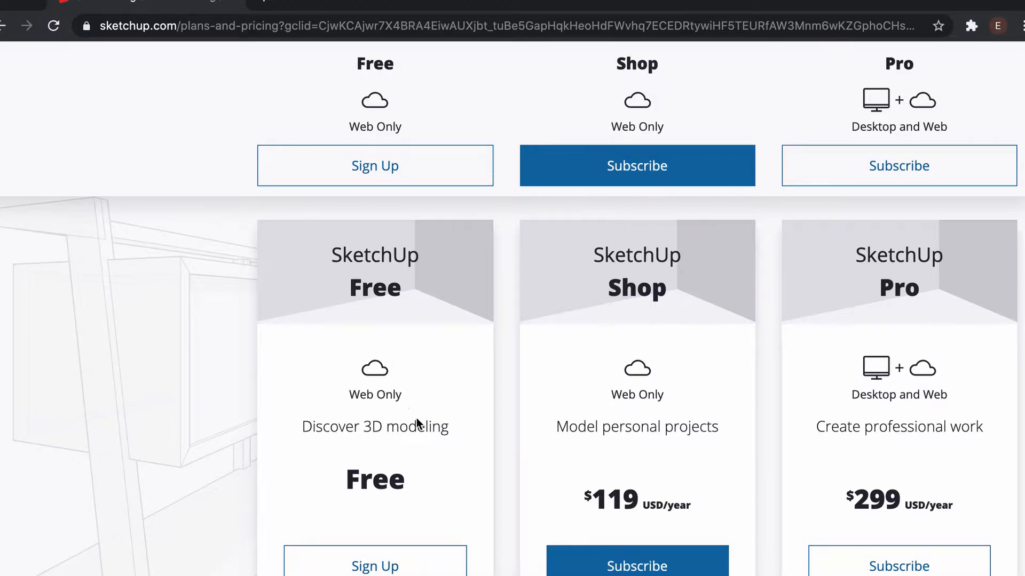
pyautogui.scroll(-1, 420, 398)
pyautogui.scroll(-1, 419, 384)
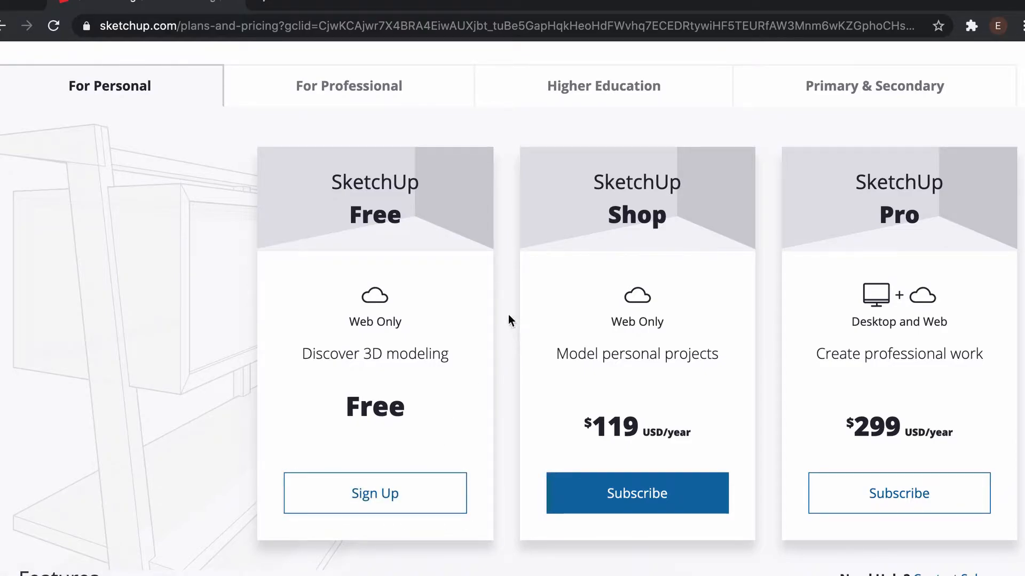
pyautogui.scroll(5, 497, 283)
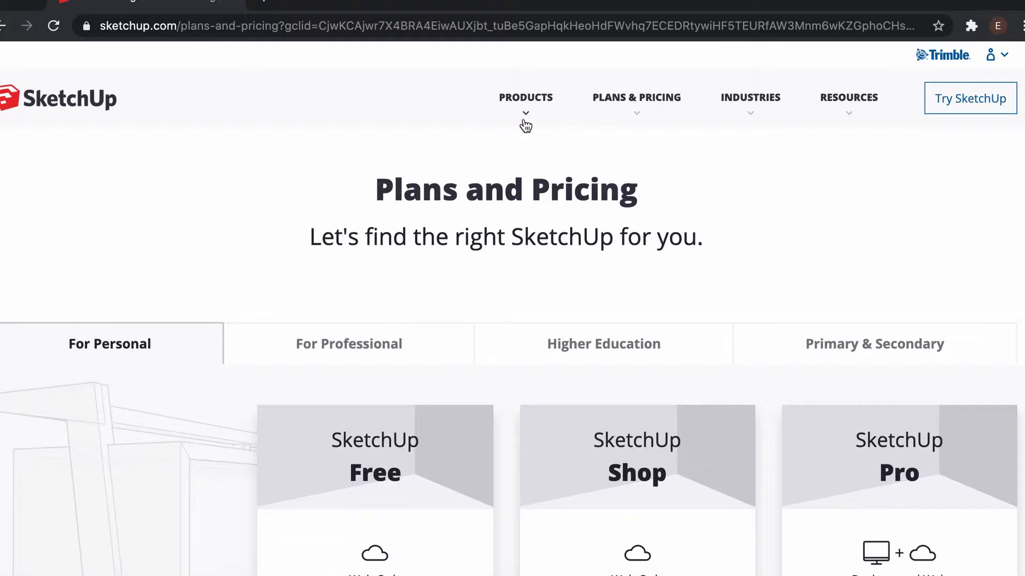
# Step: Open the SketchUp Free product page and start modeling in the browser
pyautogui.click(527, 122)
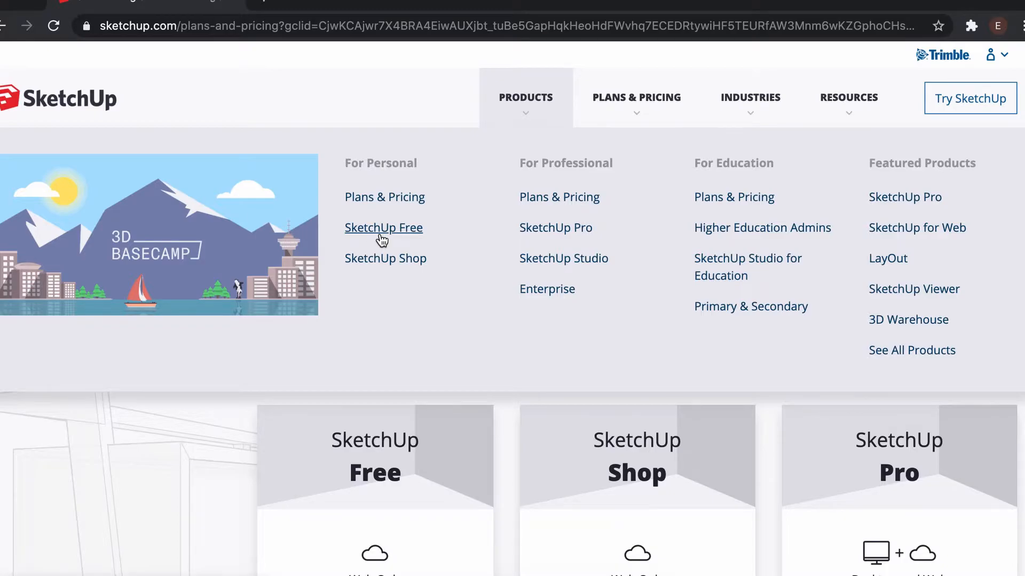
pyautogui.click(409, 232)
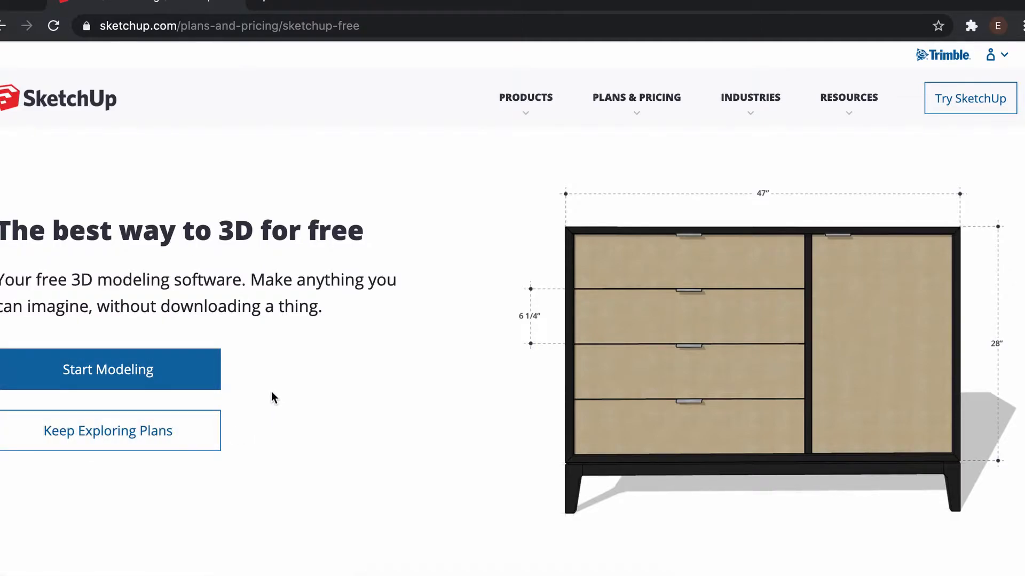
pyautogui.click(186, 377)
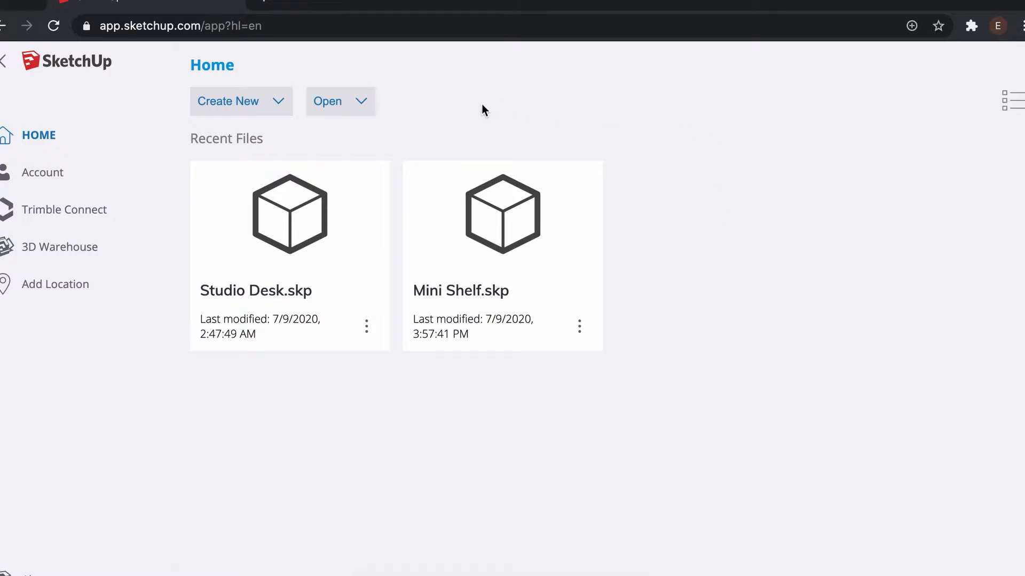
# Step: Create a new blank model from the SketchUp home screen
pyautogui.click(245, 105)
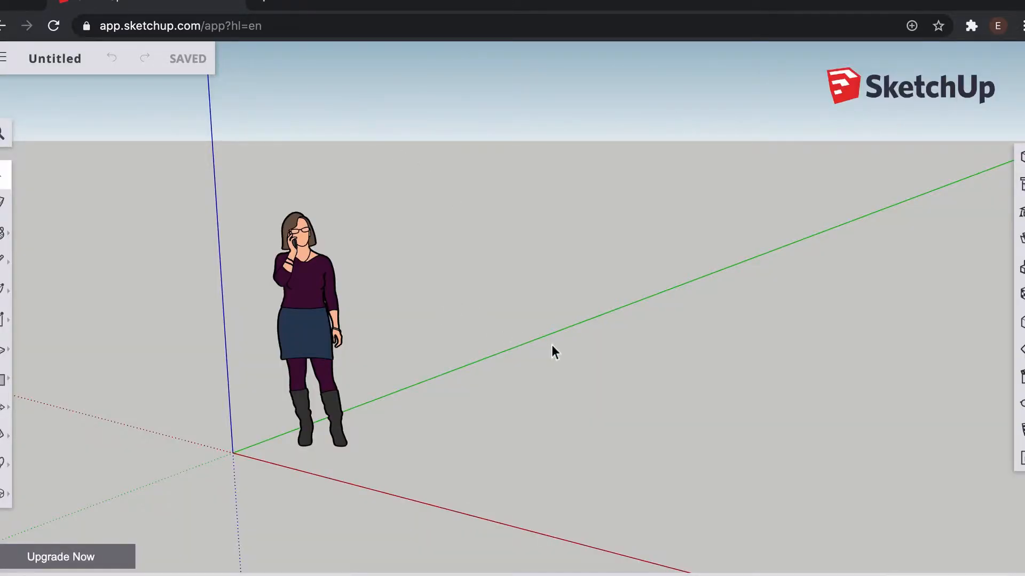
pyautogui.scroll(-3, 571, 344)
pyautogui.scroll(3, 571, 344)
pyautogui.scroll(-2, 571, 344)
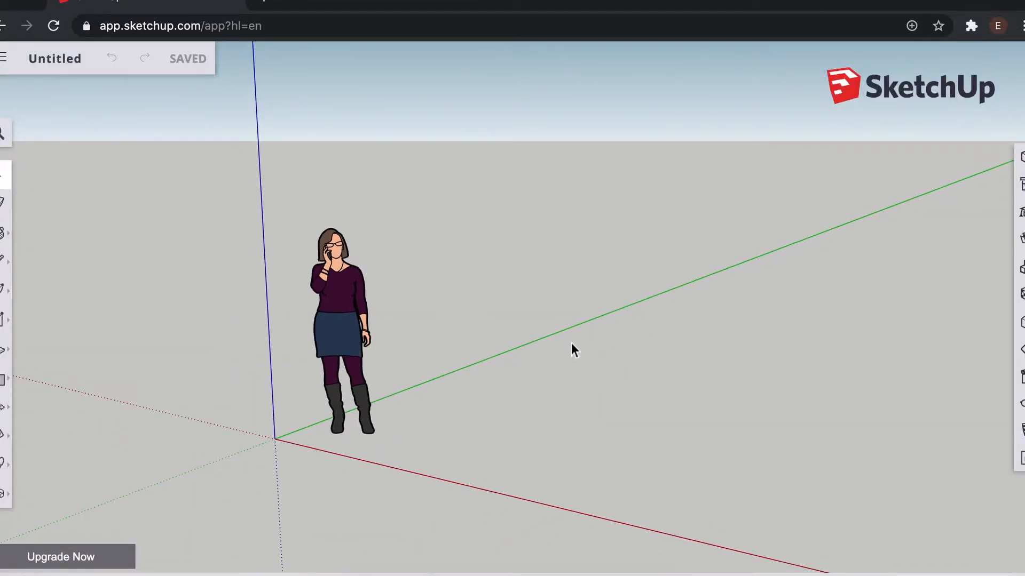
pyautogui.scroll(-3, 571, 344)
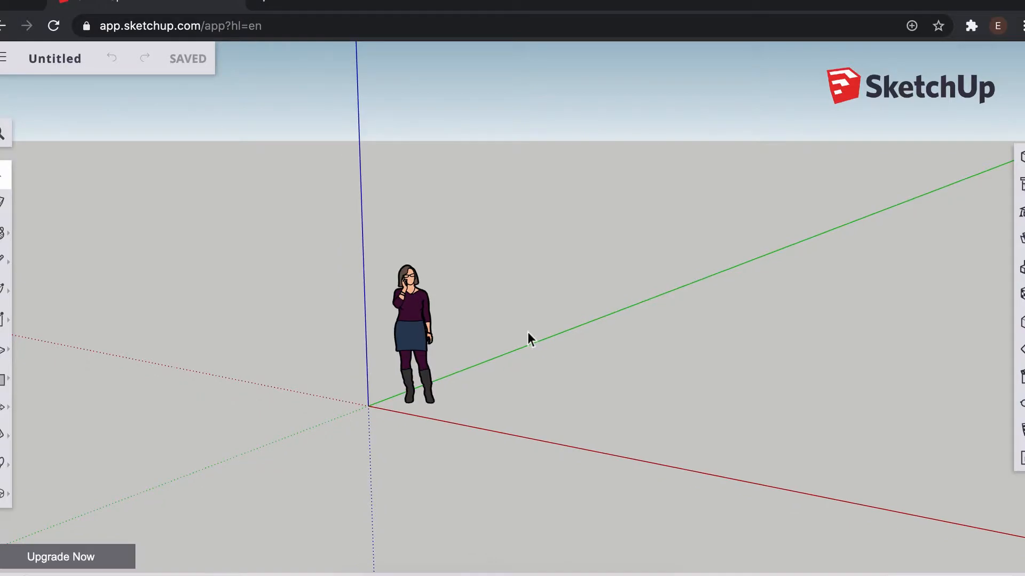
pyautogui.scroll(3, 528, 333)
pyautogui.scroll(-3, 528, 333)
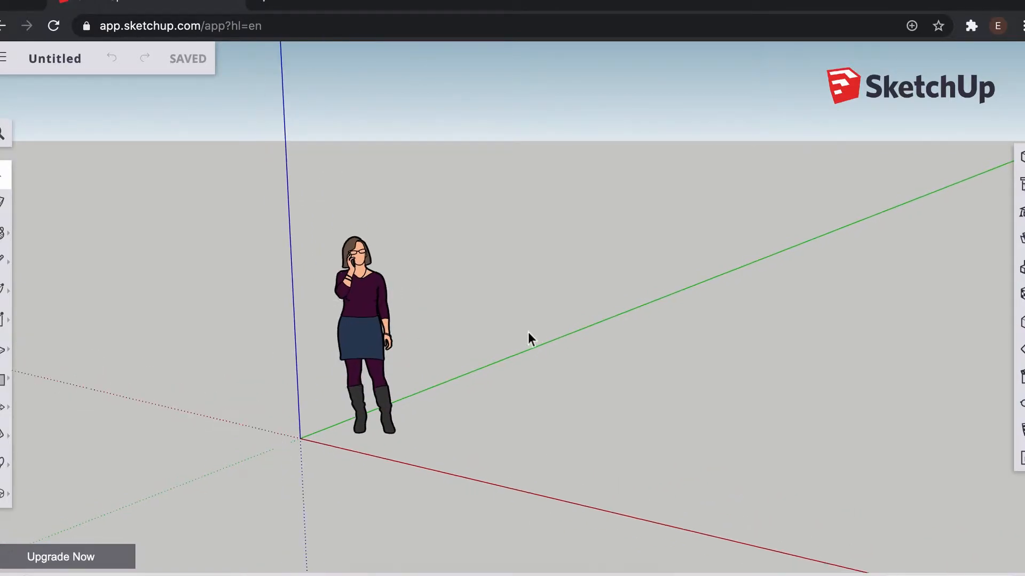
pyautogui.scroll(3, 527, 334)
pyautogui.scroll(2, 527, 334)
pyautogui.scroll(-3, 527, 334)
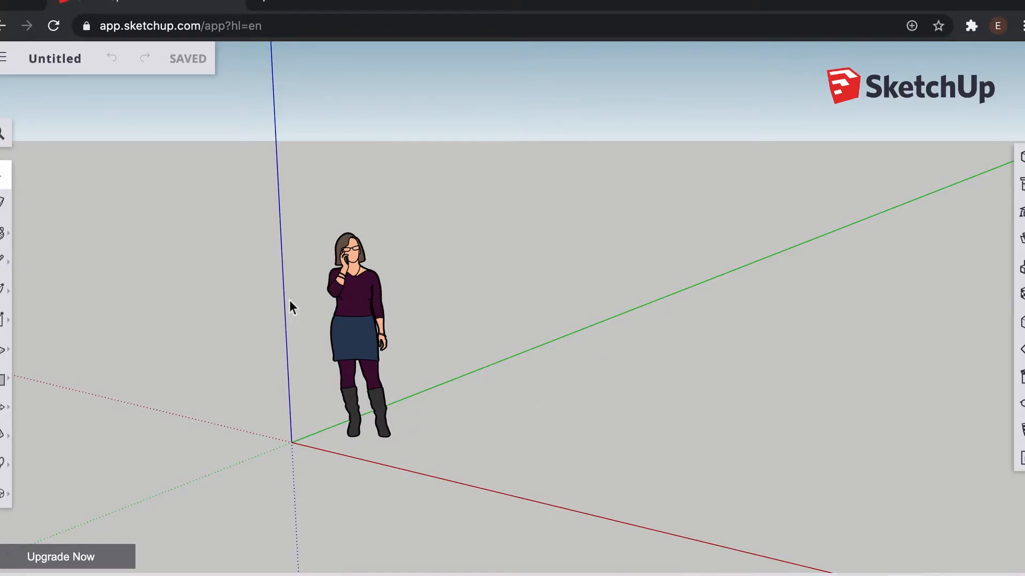
pyautogui.scroll(3, 492, 268)
pyautogui.scroll(-3, 492, 270)
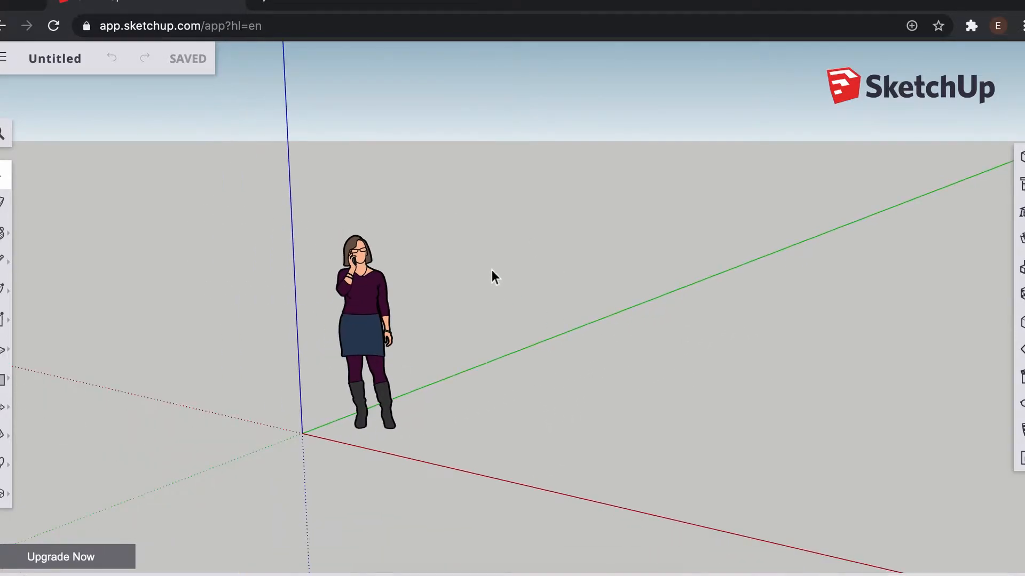
pyautogui.scroll(2, 492, 270)
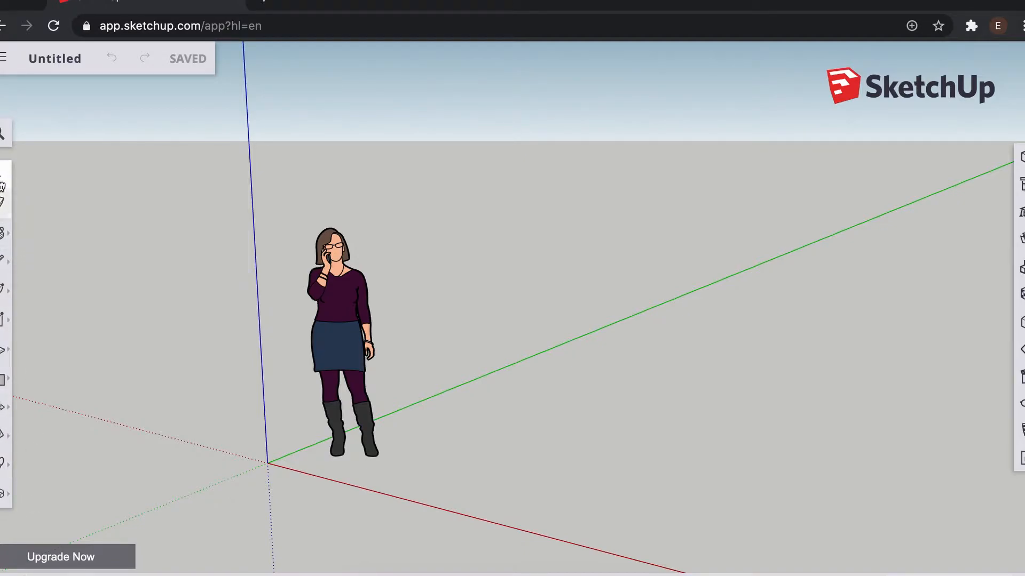
# Step: Explore the drawing tool groups, including the Materials panel, Pencil options and arc tools
pyautogui.click(3, 211)
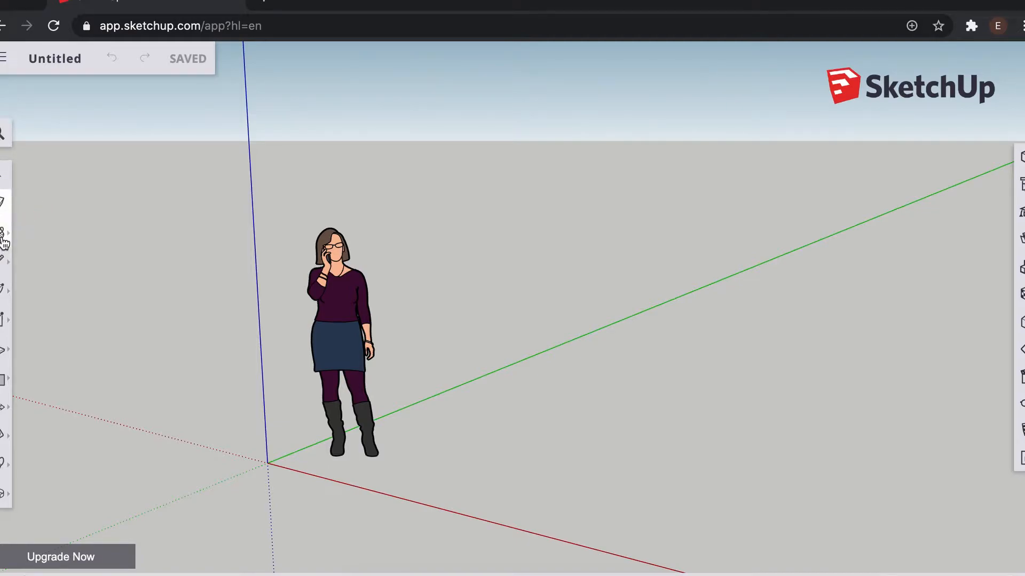
pyautogui.click(4, 234)
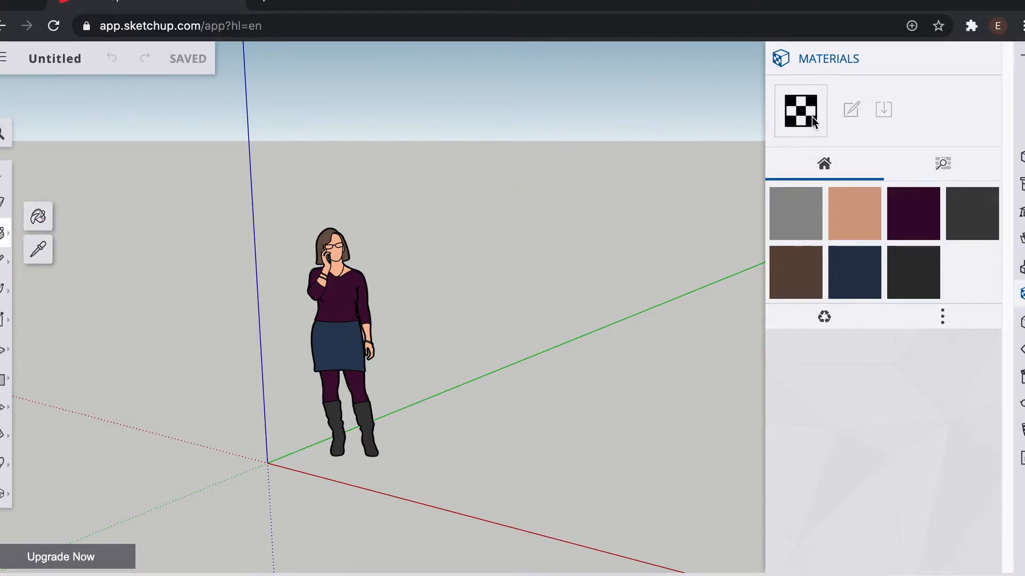
pyautogui.click(1018, 56)
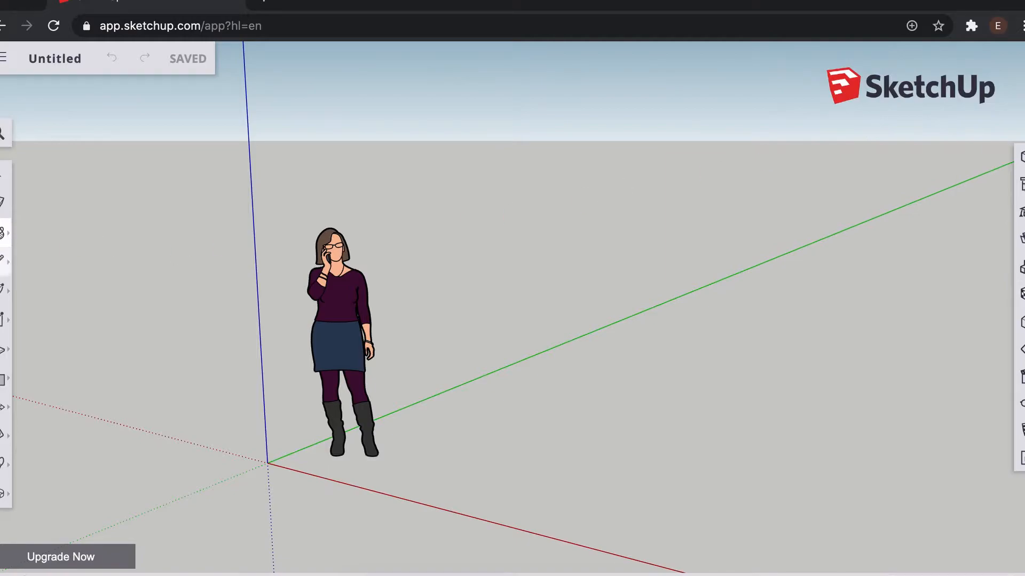
pyautogui.click(3, 269)
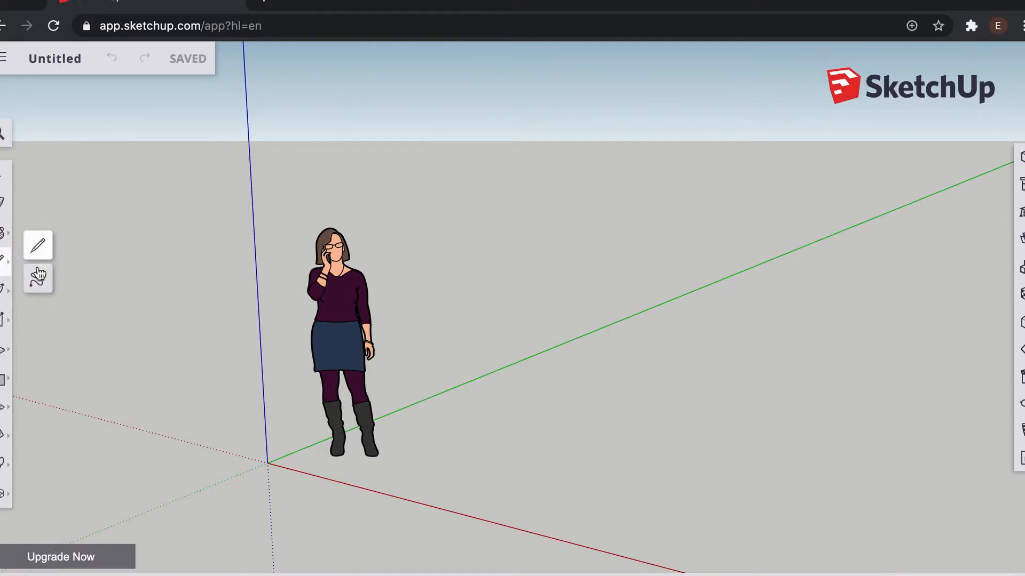
pyautogui.click(38, 281)
pyautogui.click(3, 269)
pyautogui.click(37, 246)
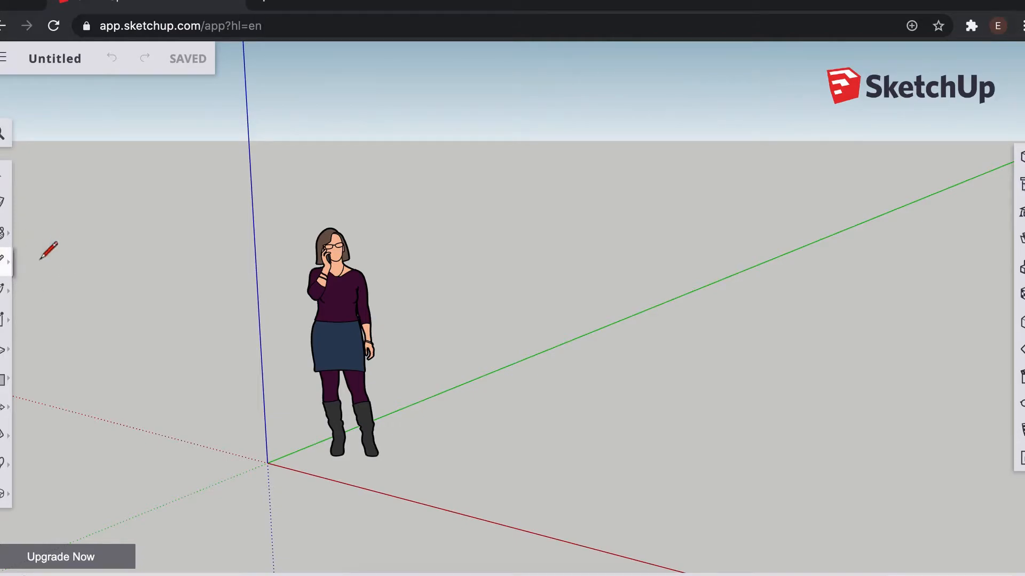
pyautogui.click(3, 288)
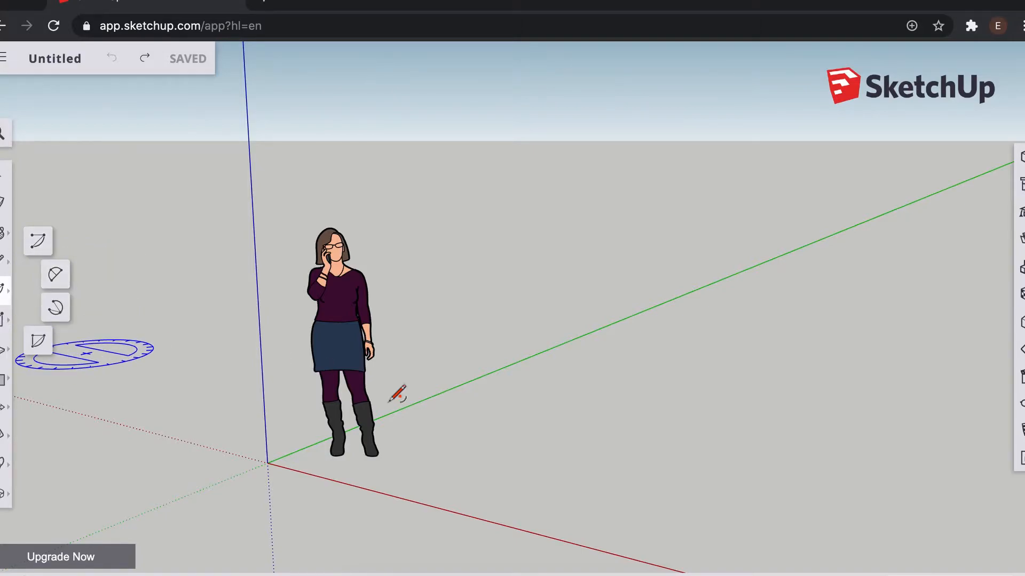
# Step: Draw a polygon on the ground beside the figure, sized out to the green axis
pyautogui.click(480, 449)
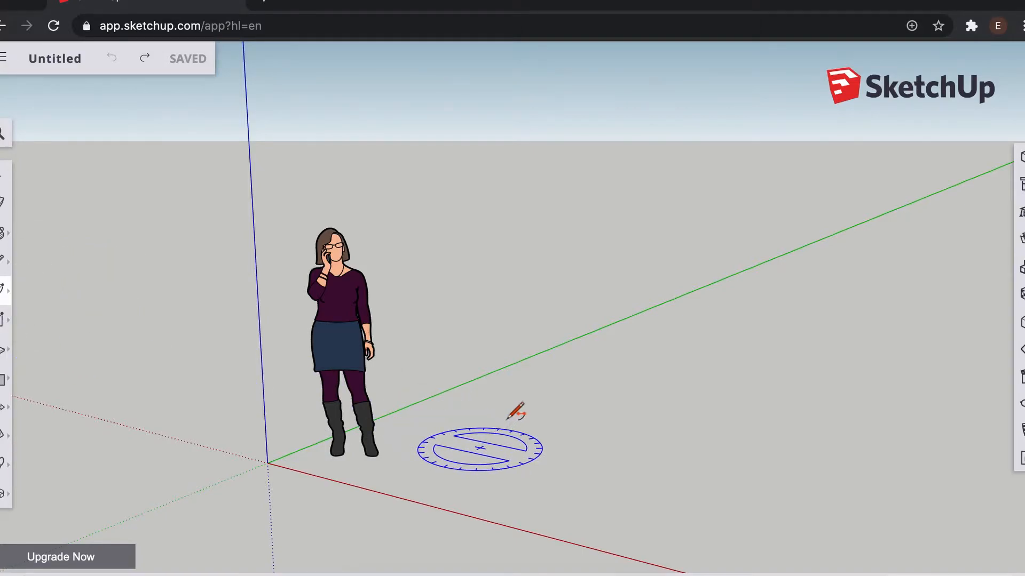
pyautogui.click(584, 393)
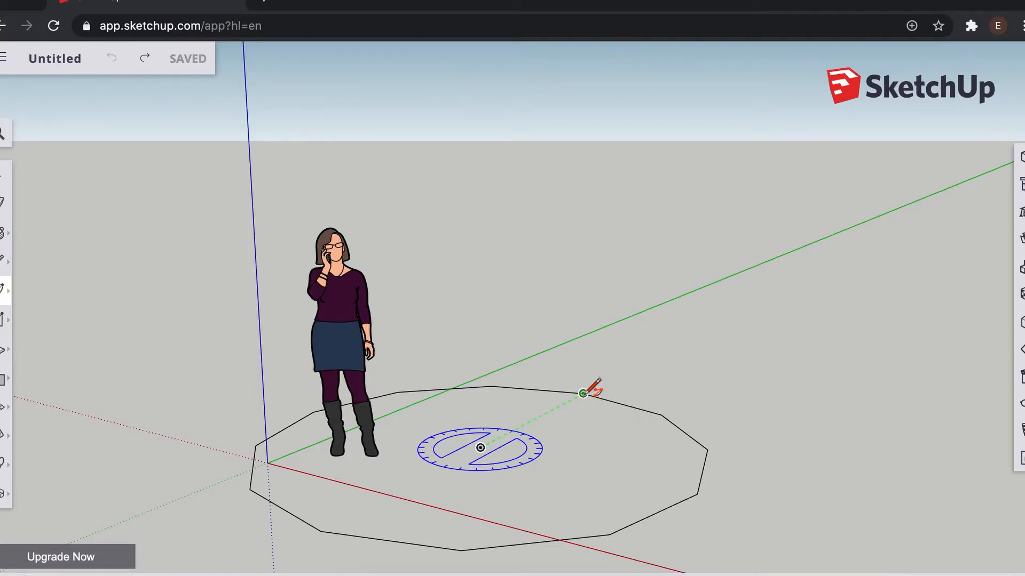
pyautogui.press('space')
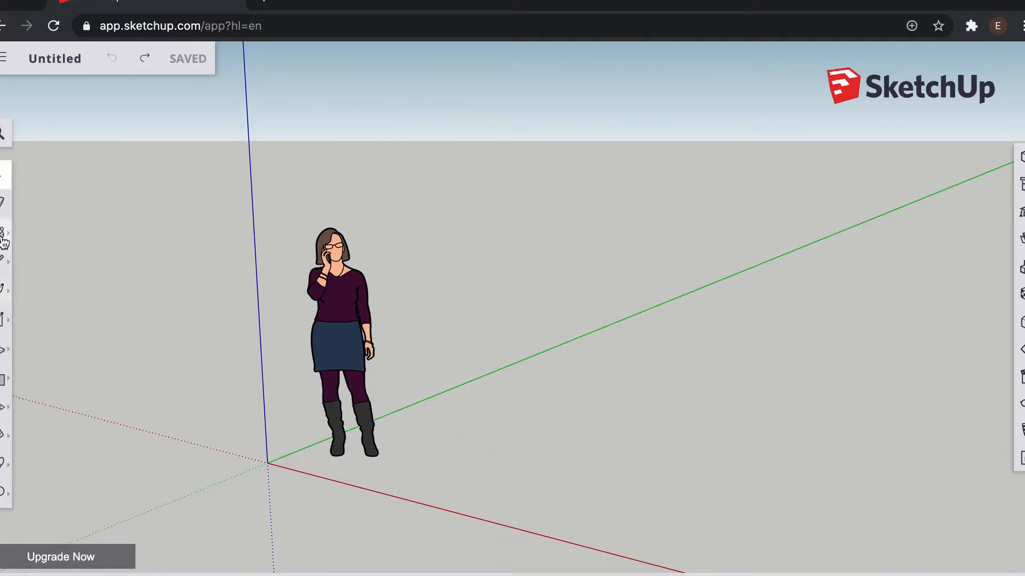
# Step: Browse the shape, push/pull, solid and measuring tool groups, trying the Tape Measure once
pyautogui.click(3, 320)
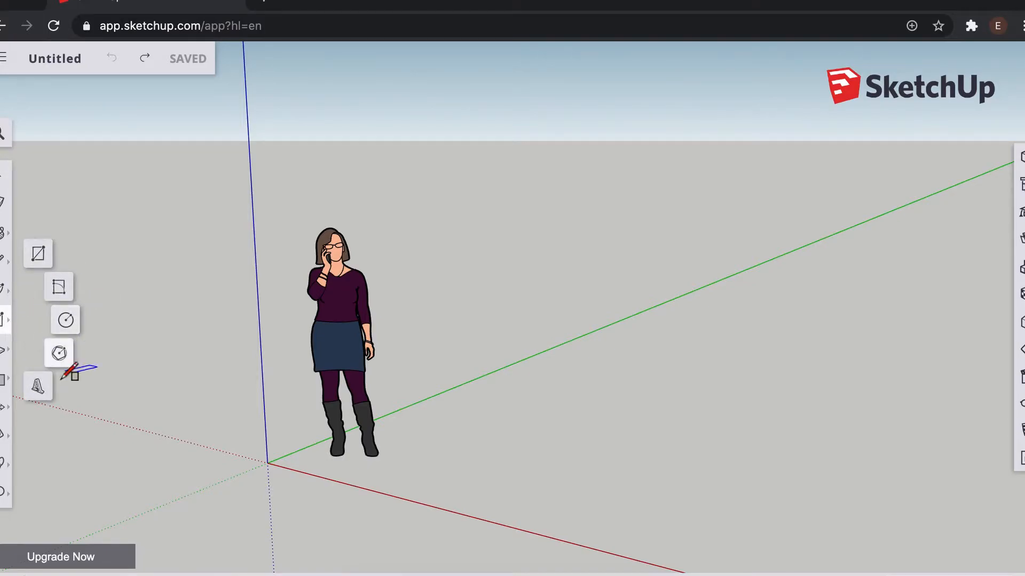
pyautogui.click(3, 351)
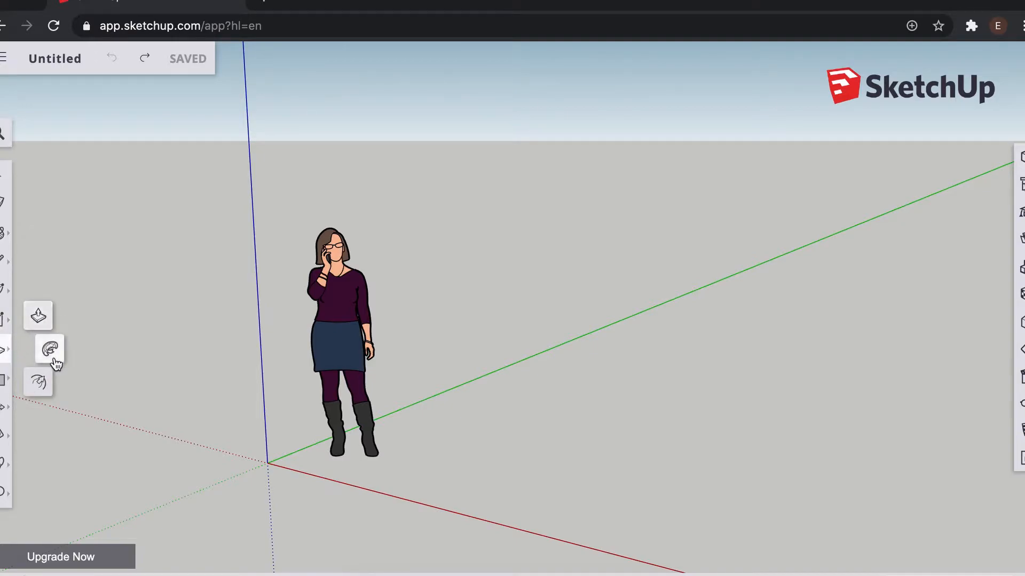
pyautogui.click(3, 379)
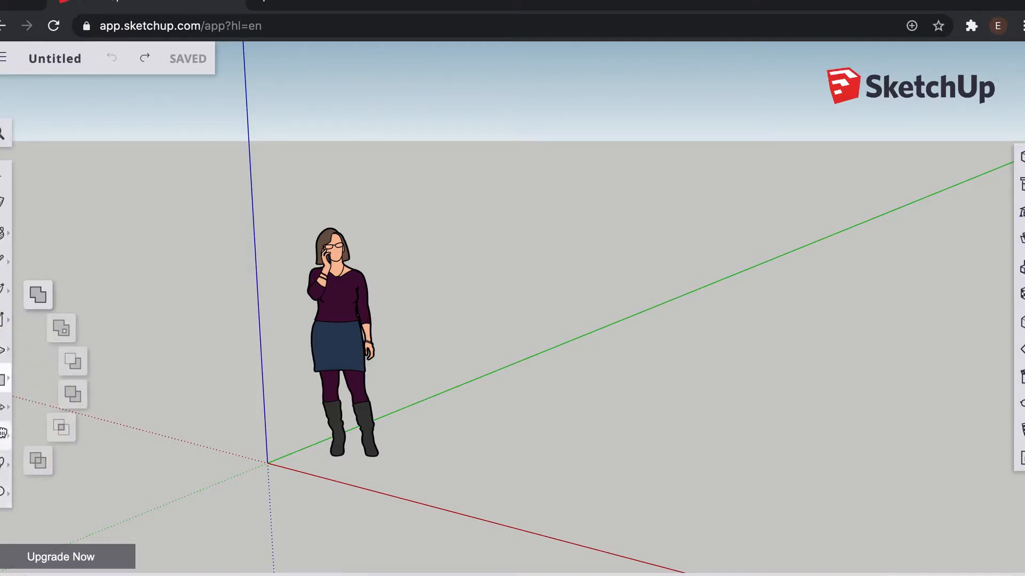
pyautogui.click(3, 436)
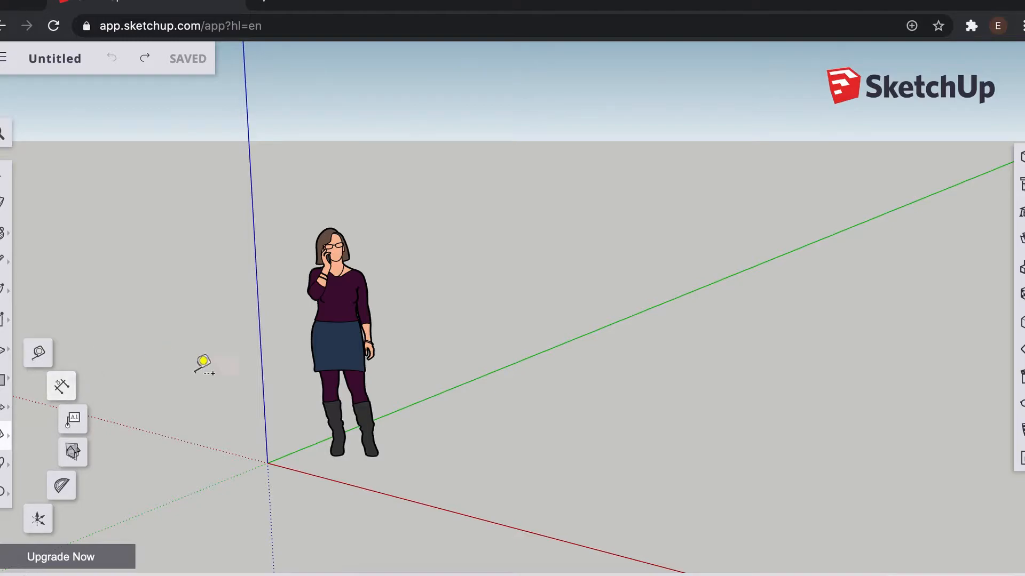
pyautogui.click(498, 459)
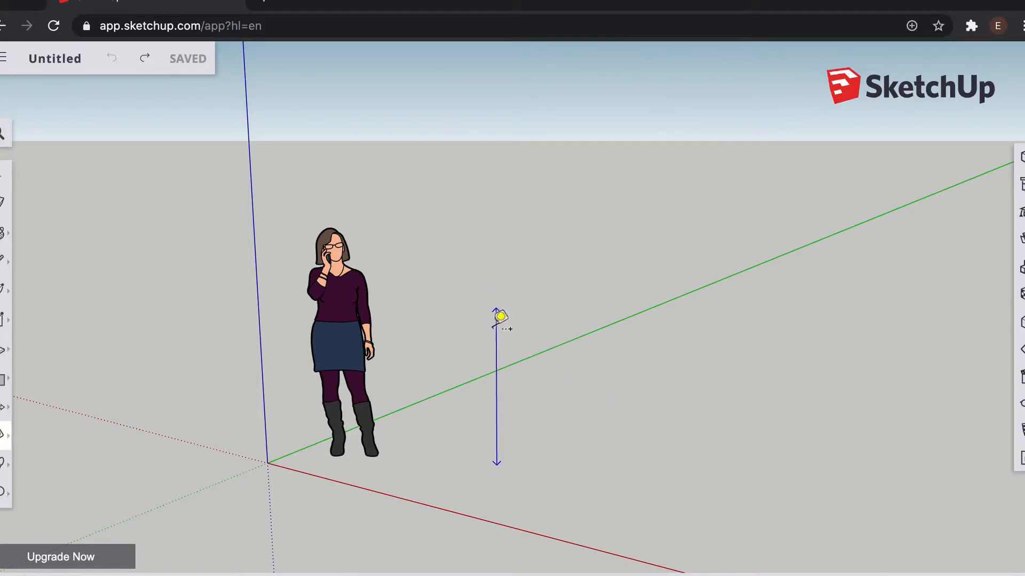
pyautogui.press('space')
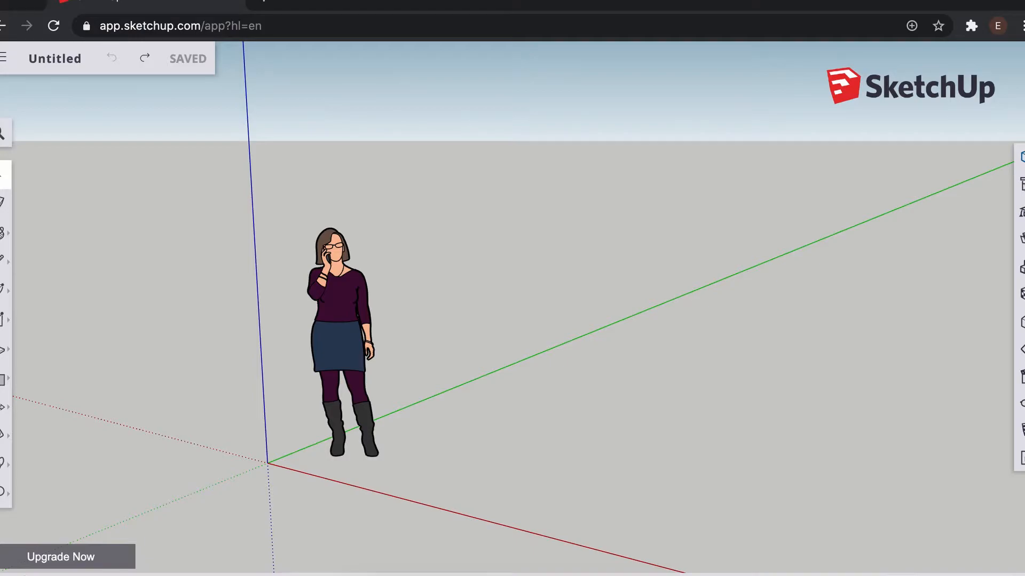
# Step: Open the Entity Info and Instructor panels and view the Eraser tool's Instructor help
pyautogui.click(1021, 156)
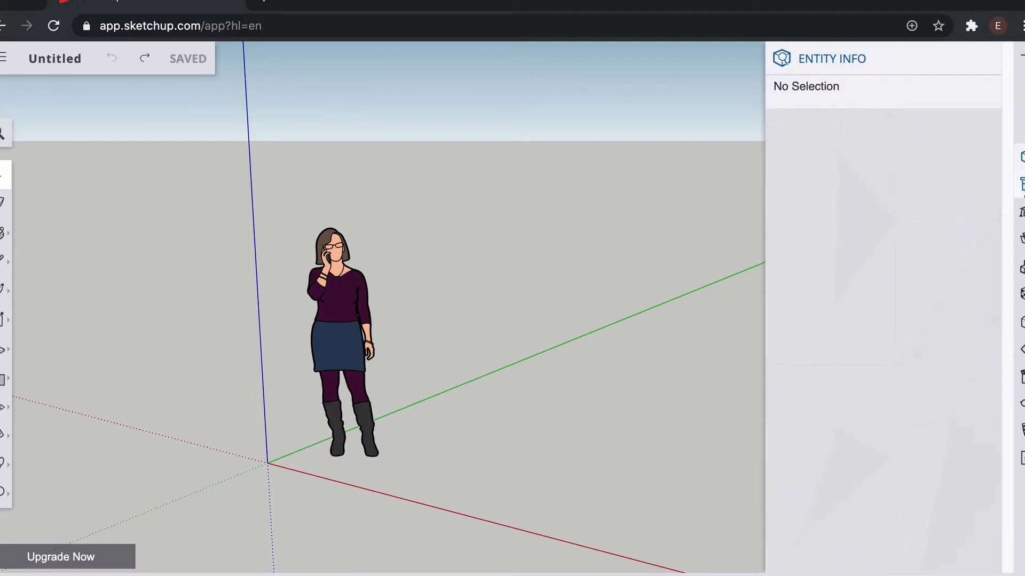
pyautogui.click(1020, 184)
pyautogui.click(988, 130)
pyautogui.click(1021, 212)
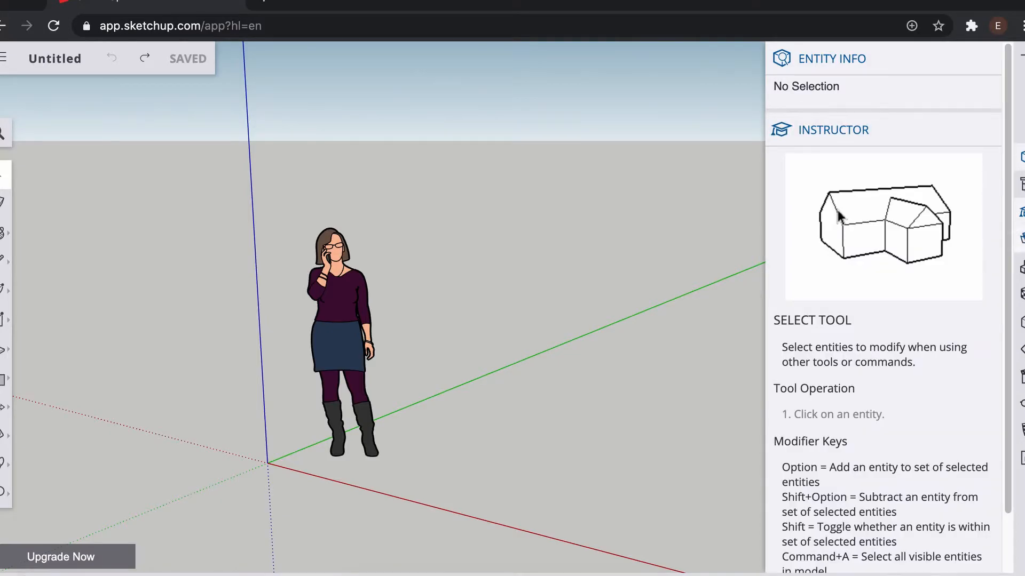
pyautogui.click(1023, 208)
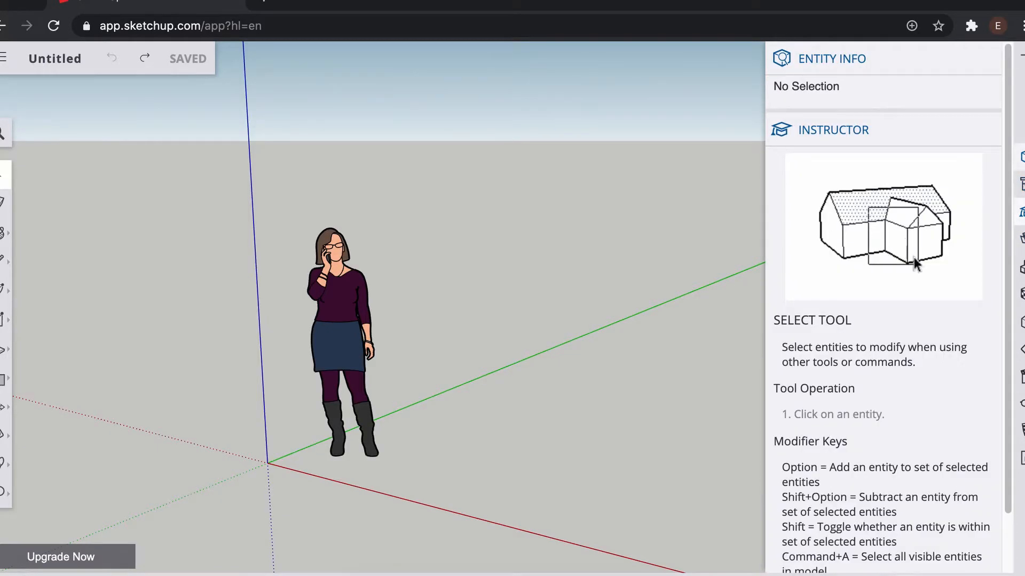
pyautogui.click(1023, 207)
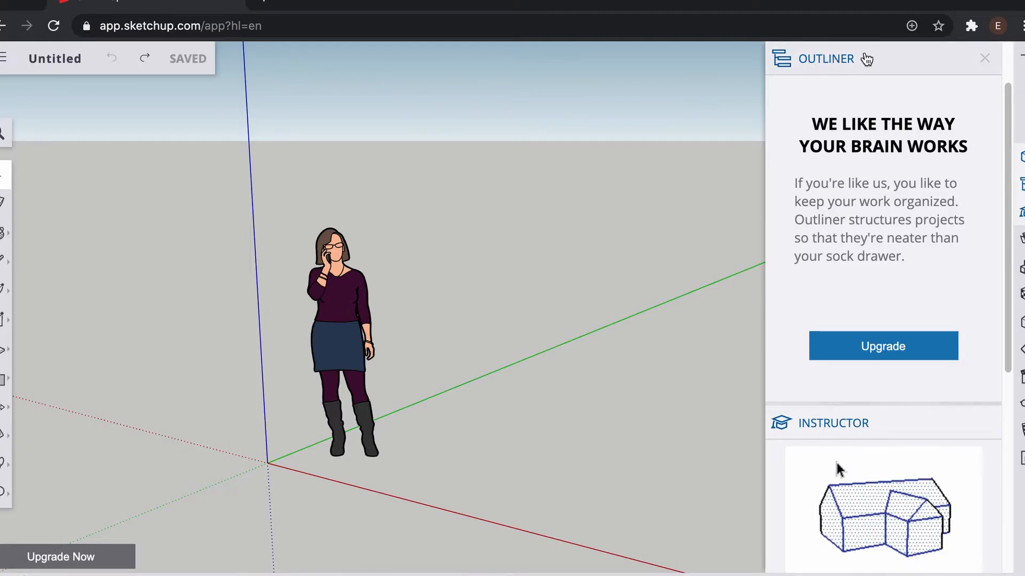
pyautogui.click(983, 59)
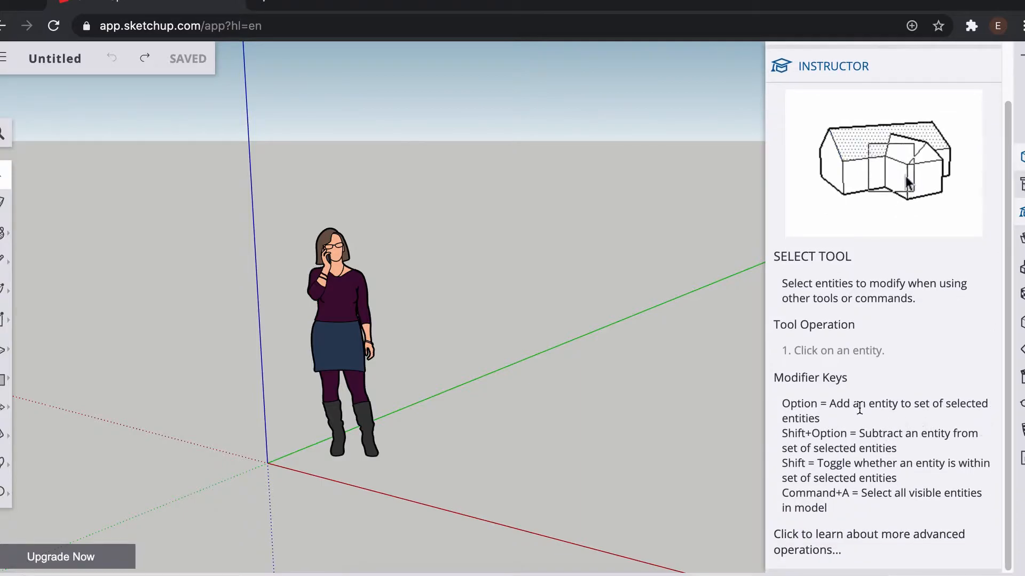
pyautogui.click(2, 205)
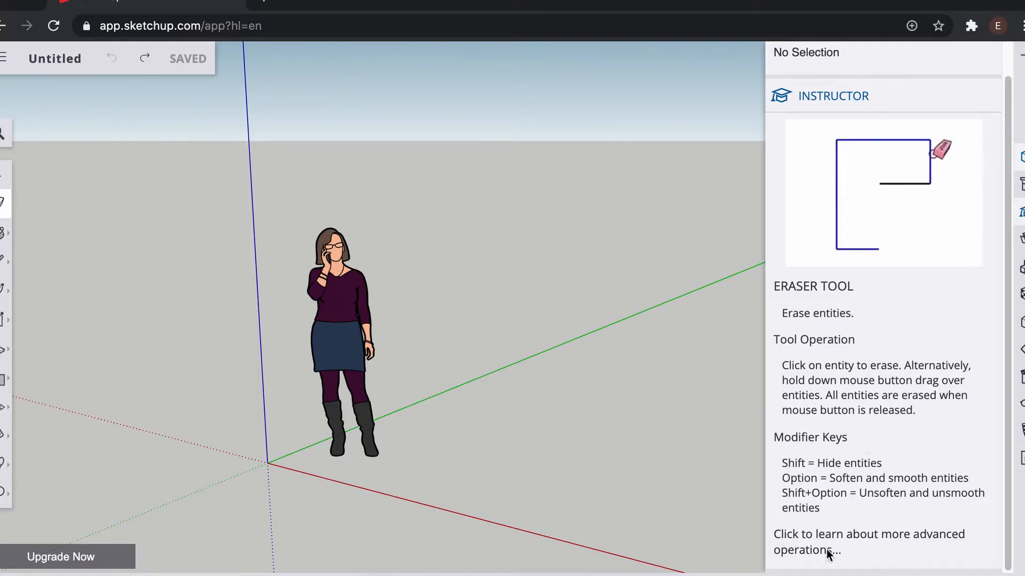
# Step: Select the Paint Bucket tool and read its Instructor help, closing the Materials panel and toggling the Instructor panel
pyautogui.click(3, 240)
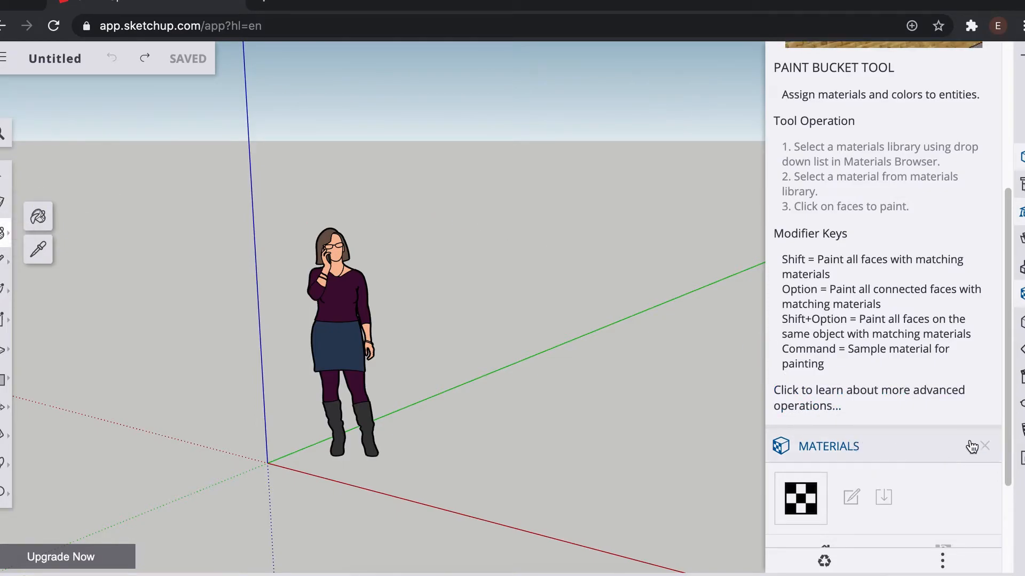
pyautogui.click(984, 446)
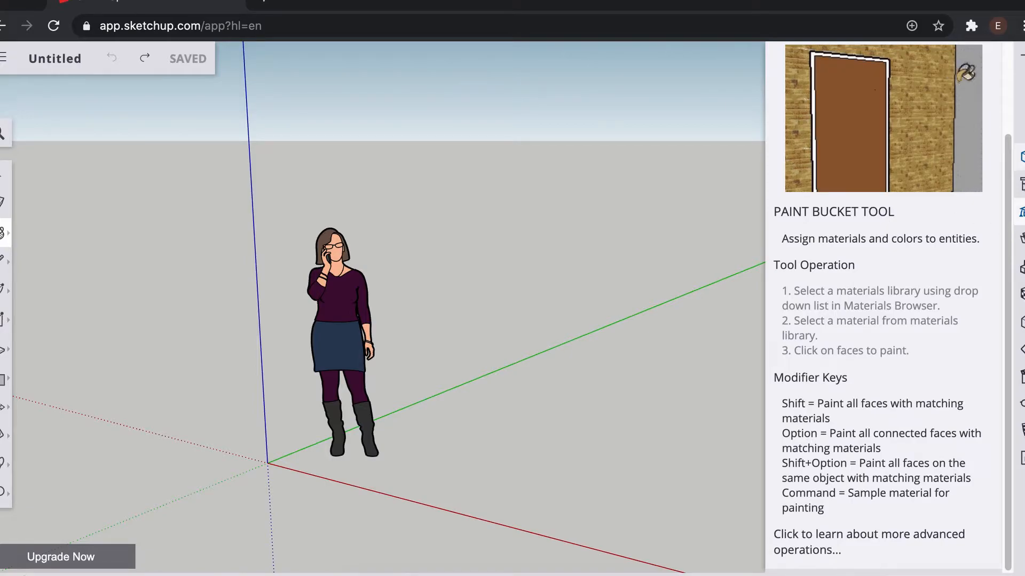
pyautogui.scroll(3, 910, 255)
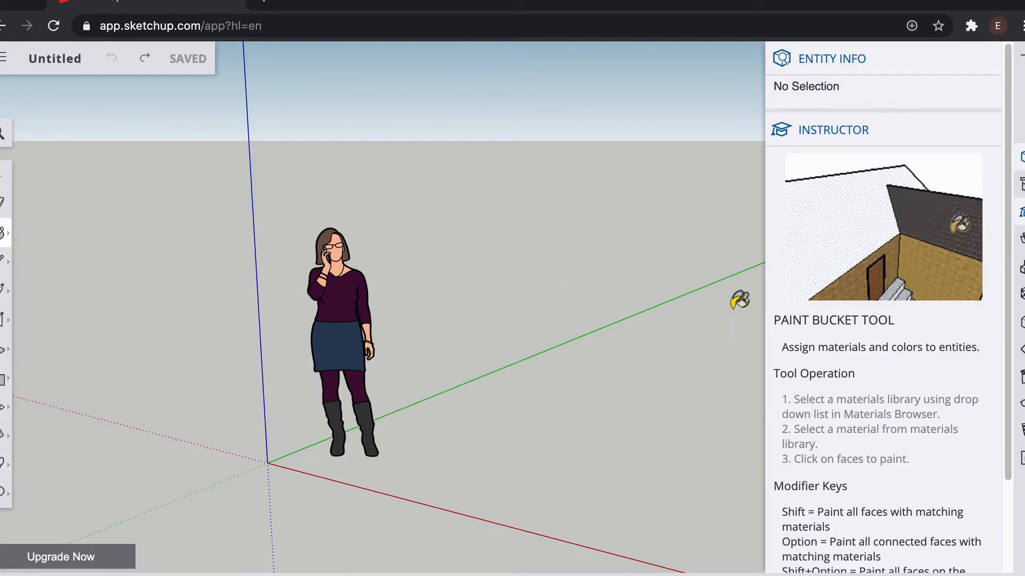
pyautogui.click(1022, 213)
pyautogui.click(1022, 213)
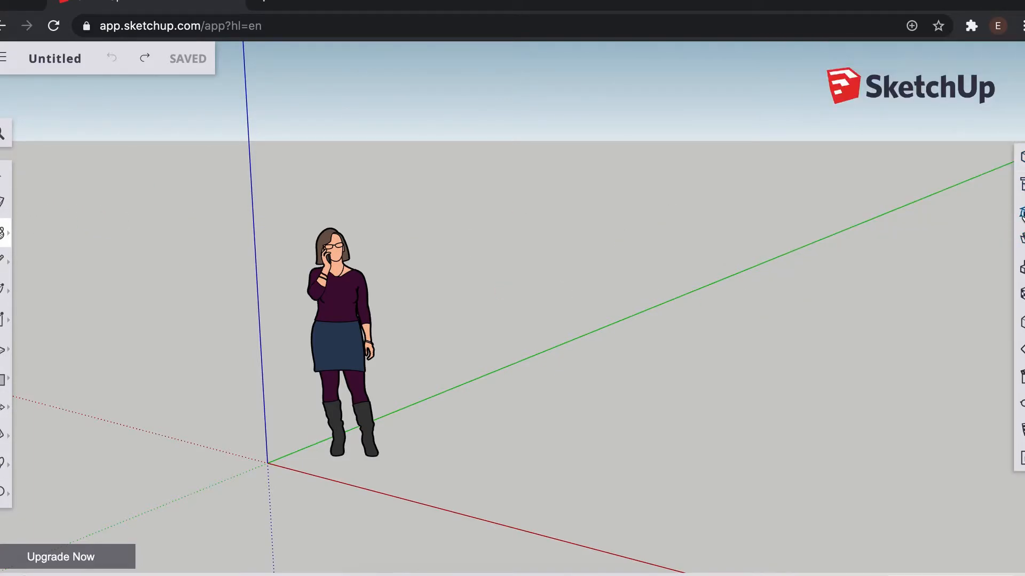
pyautogui.click(1022, 212)
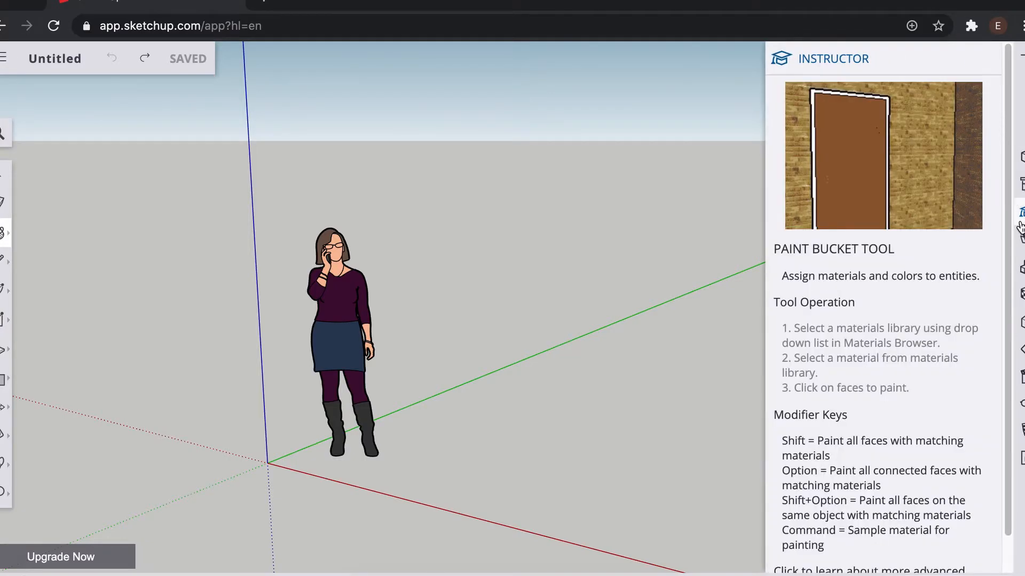
# Step: Review the Instructor help for the Select tool and the Arc, 2-Point Arc, 3-Point Arc and Pie tools
pyautogui.click(4, 175)
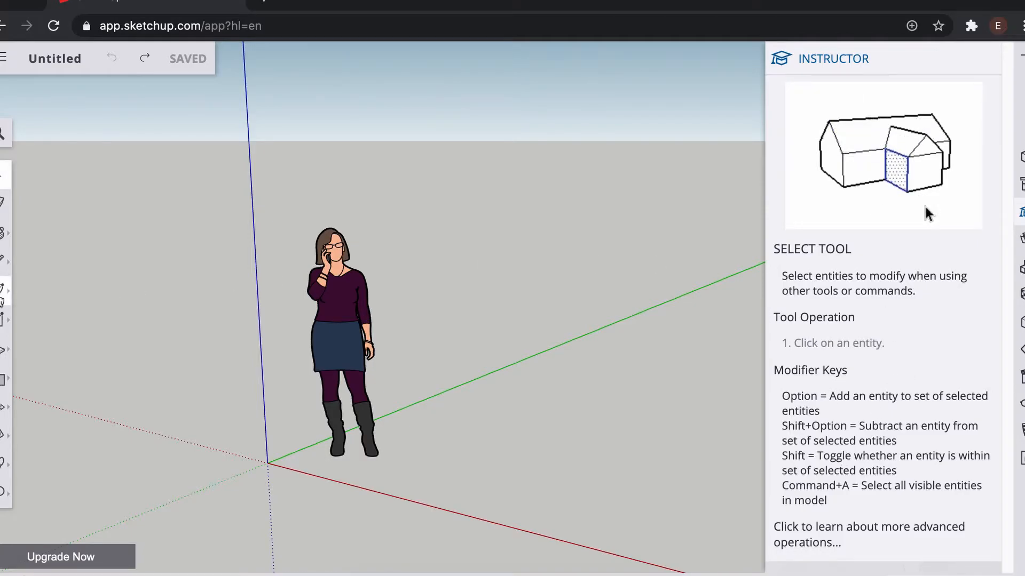
pyautogui.click(3, 291)
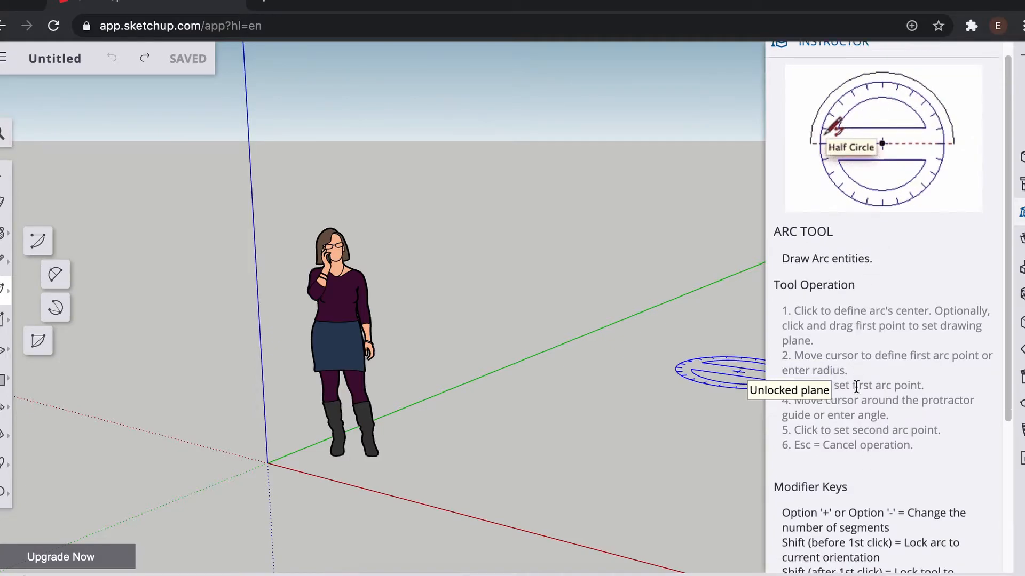
pyautogui.scroll(-2, 860, 385)
pyautogui.scroll(-2, 860, 382)
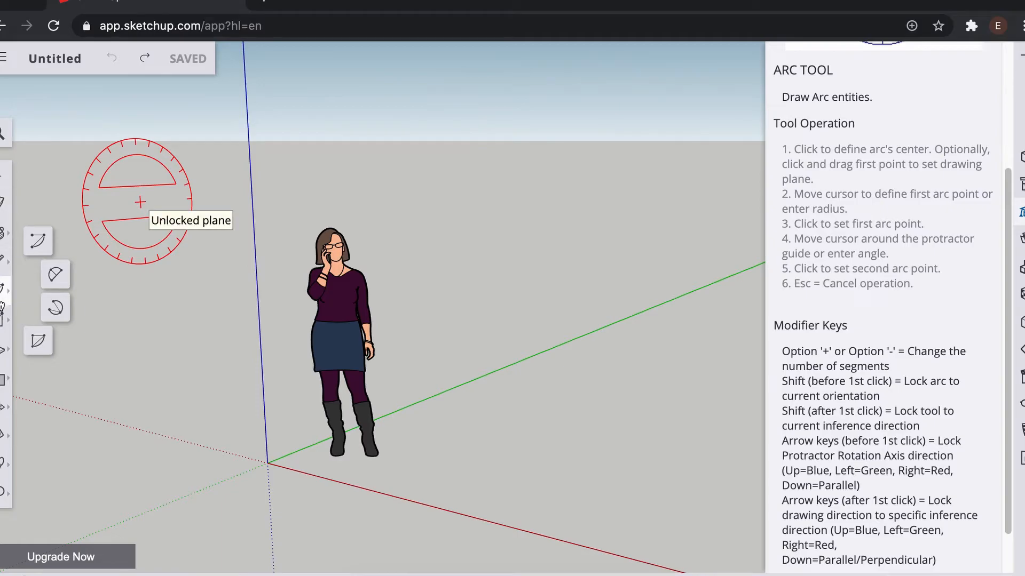
pyautogui.click(55, 274)
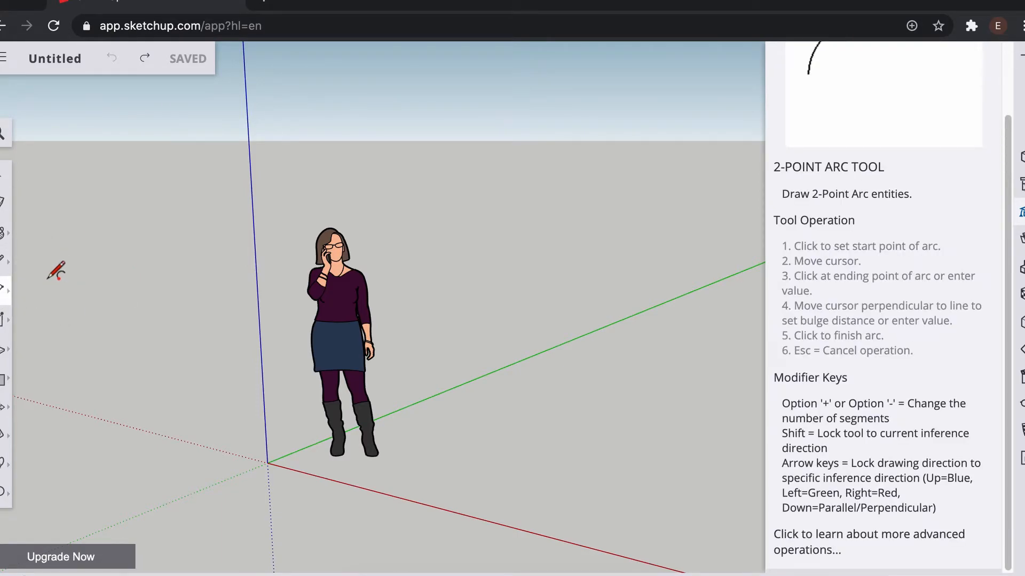
pyautogui.click(7, 287)
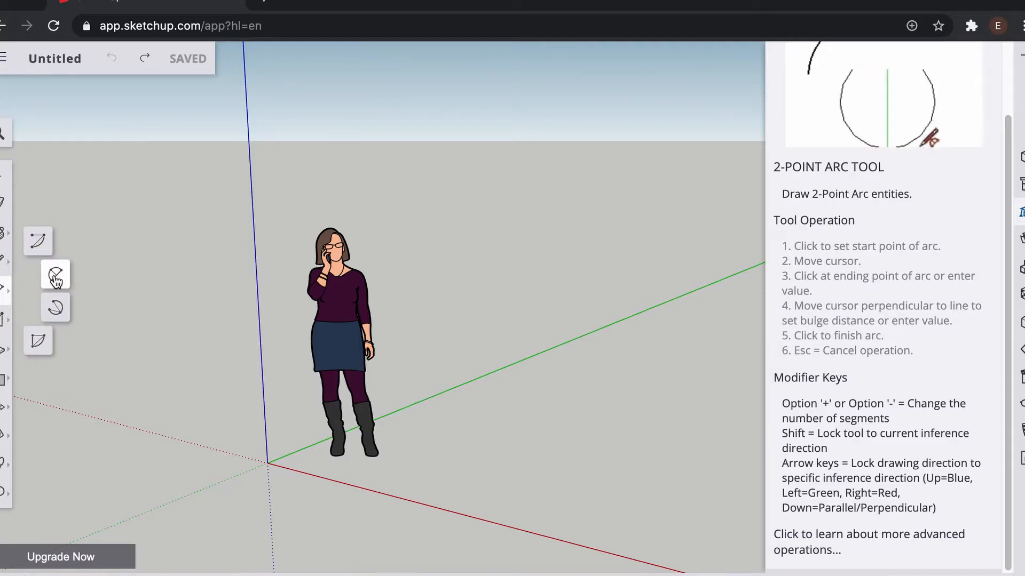
pyautogui.click(55, 308)
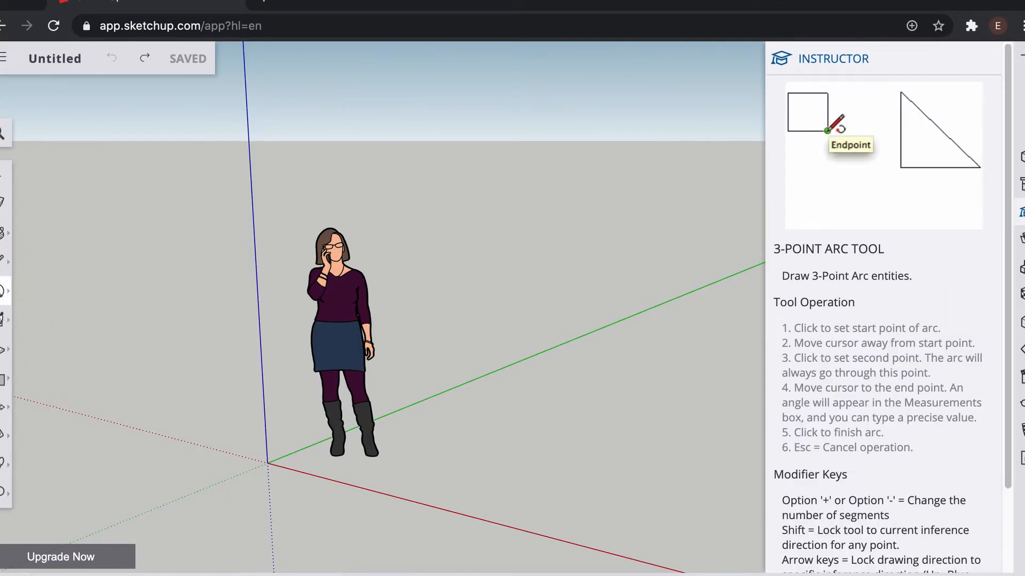
pyautogui.click(7, 292)
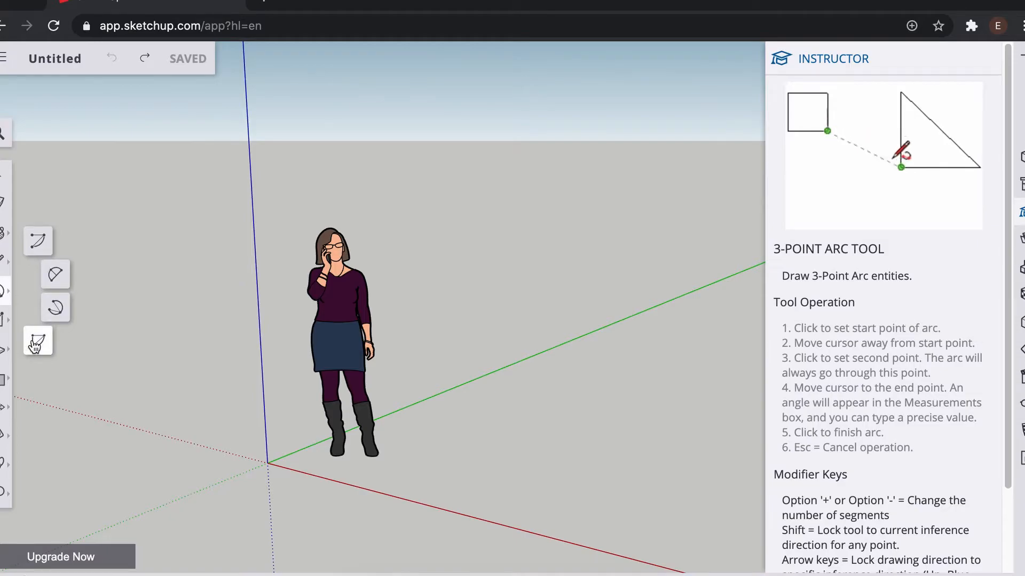
pyautogui.click(41, 335)
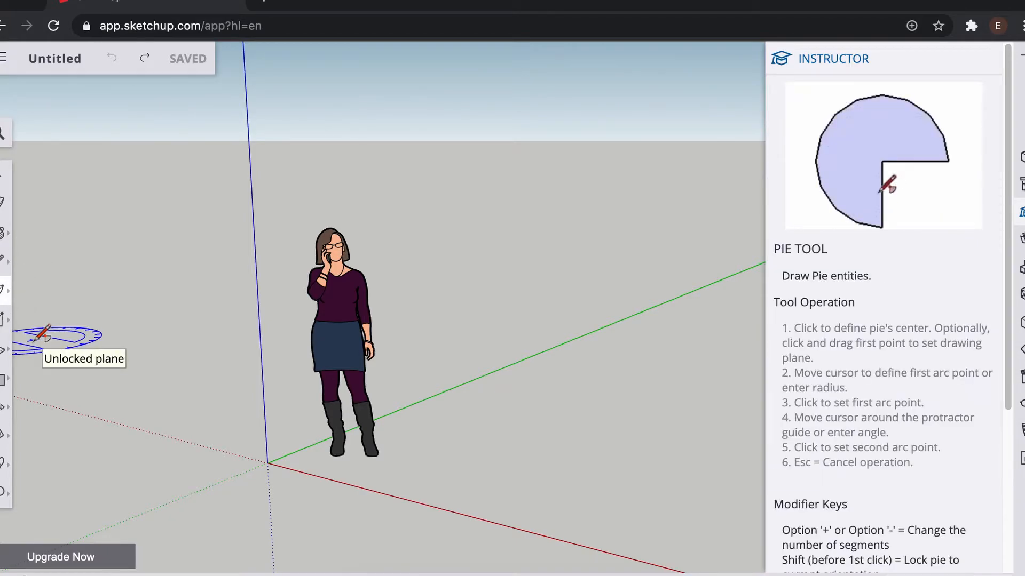
# Step: Review Instructor help for the Rectangle, Rotated Rectangle, Circle and Polygon tools, opening and closing the 3D Text dialog
pyautogui.click(2, 331)
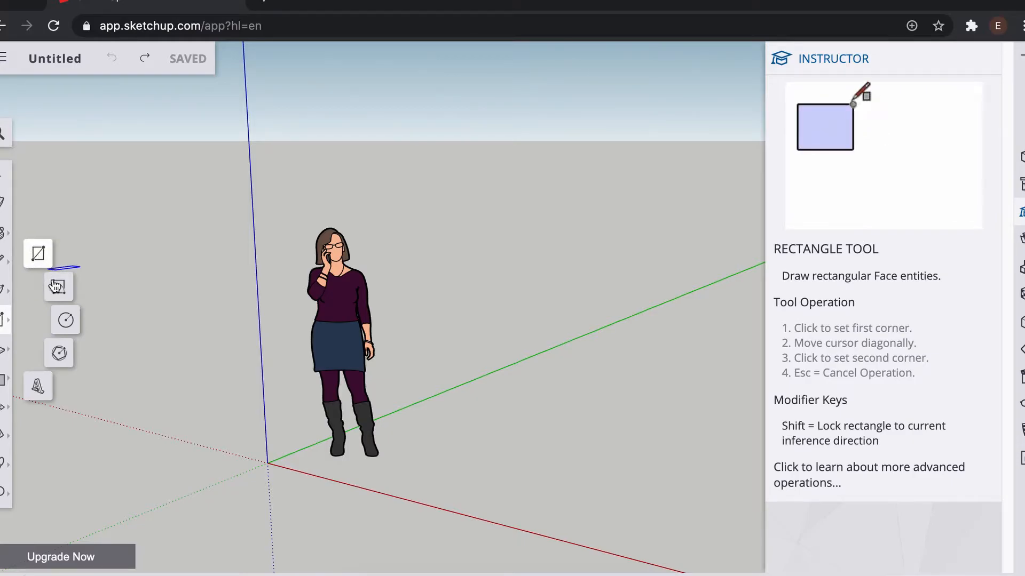
pyautogui.click(60, 291)
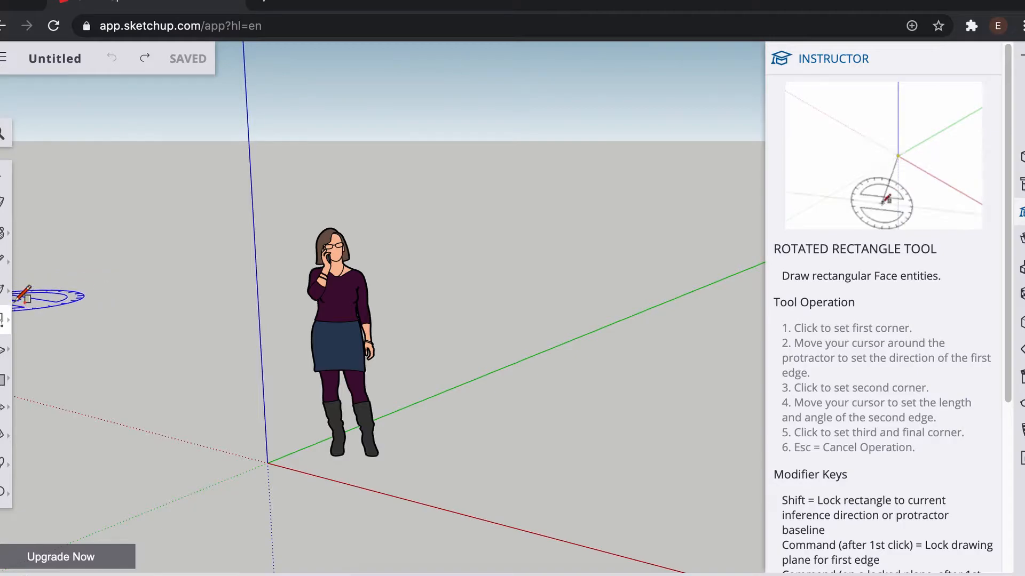
pyautogui.press('c')
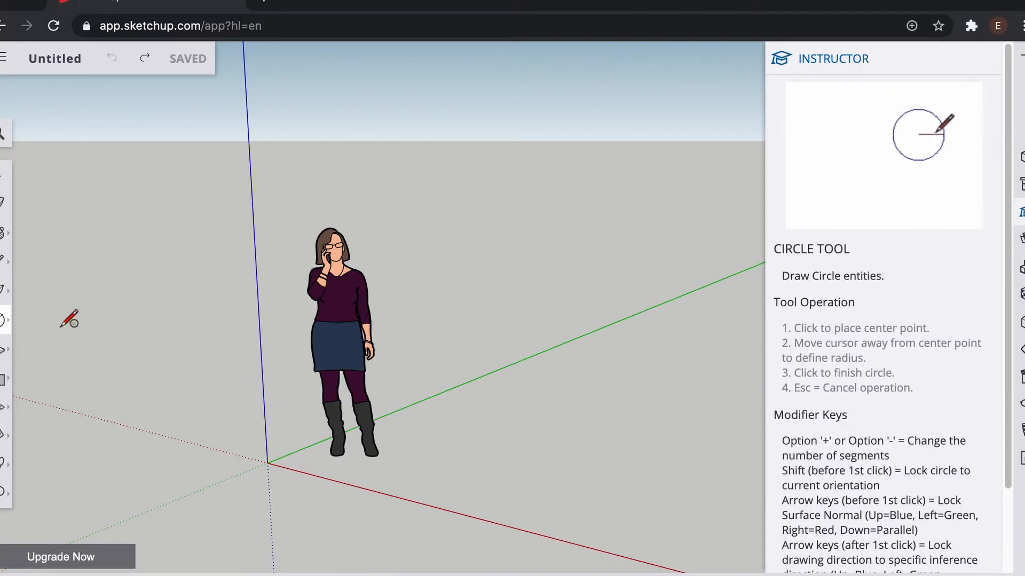
pyautogui.click(3, 320)
pyautogui.click(59, 354)
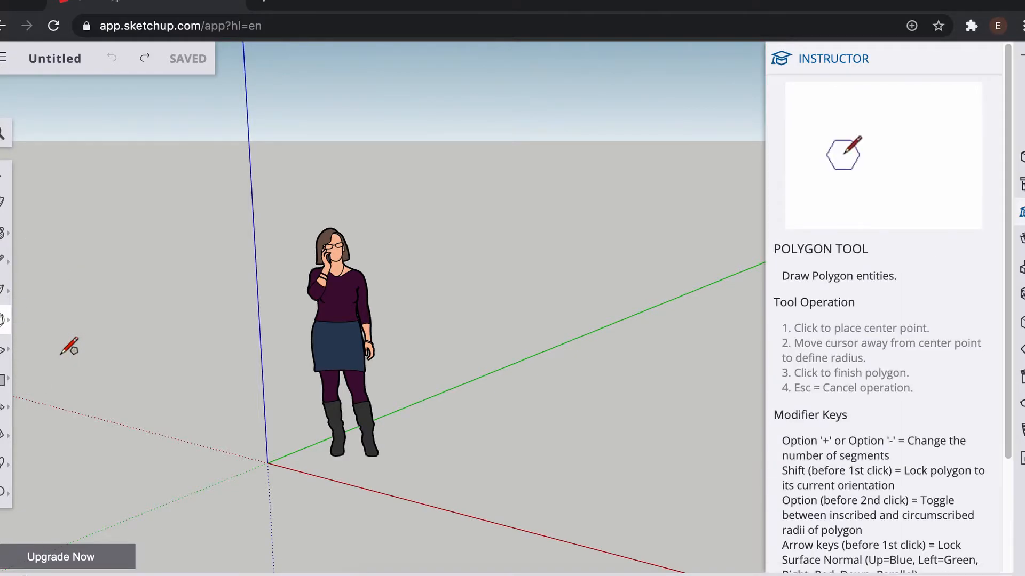
pyautogui.click(3, 320)
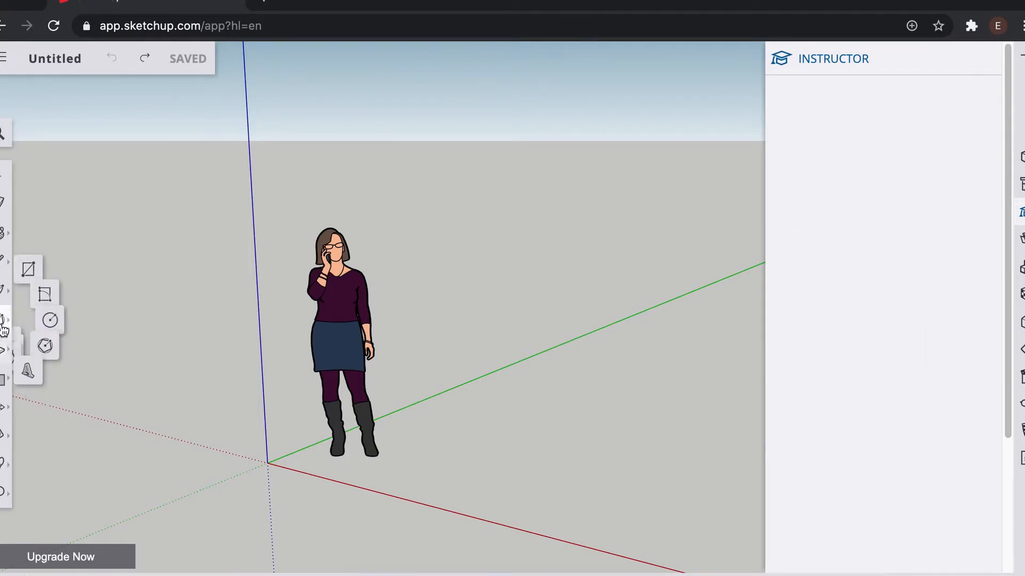
pyautogui.click(38, 385)
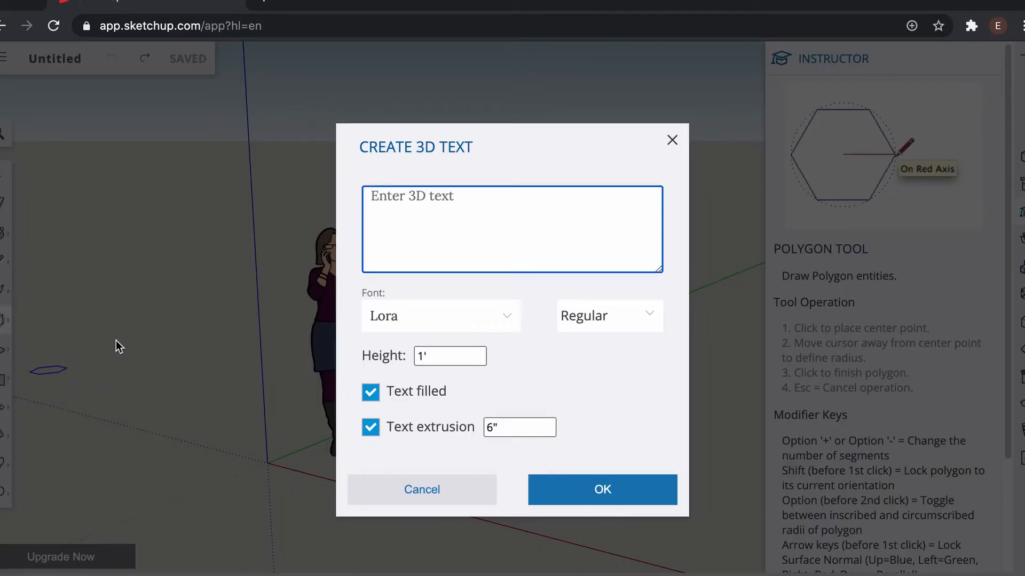
pyautogui.click(671, 142)
# Step: Review the Instructor help for the Push/Pull, Follow Me and Offset tools
pyautogui.press('p')
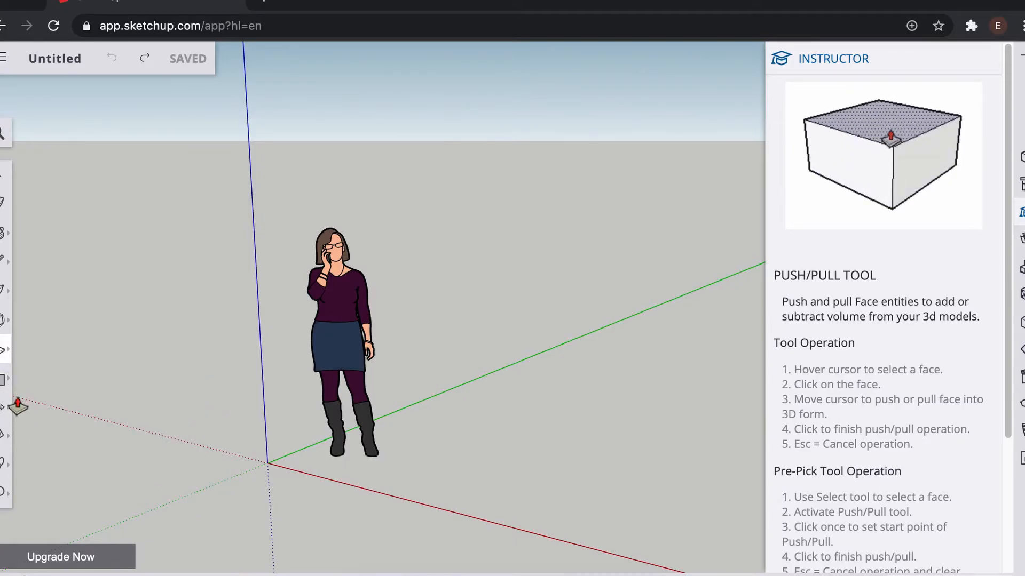
pyautogui.moveTo(10, 360)
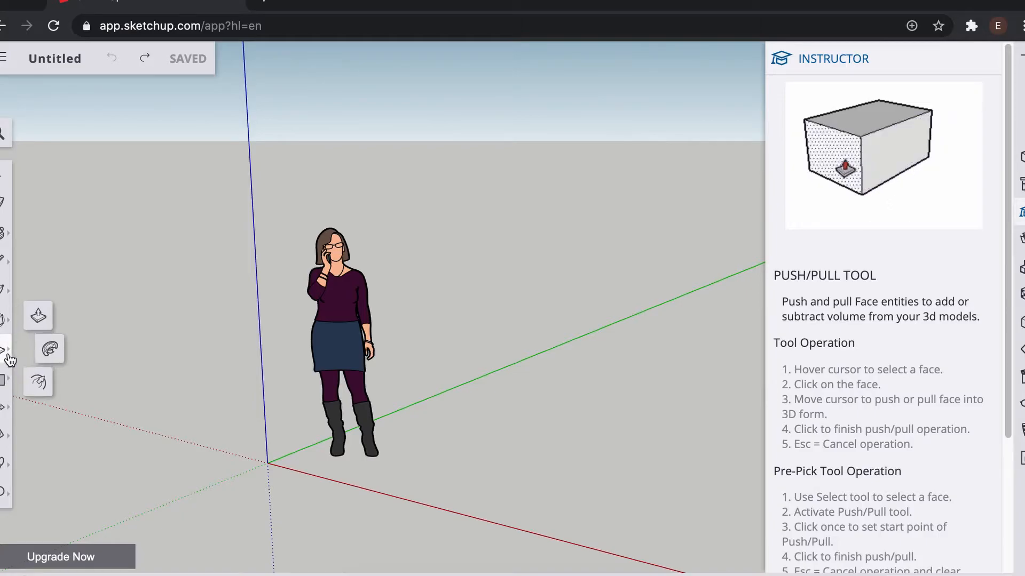
pyautogui.click(50, 349)
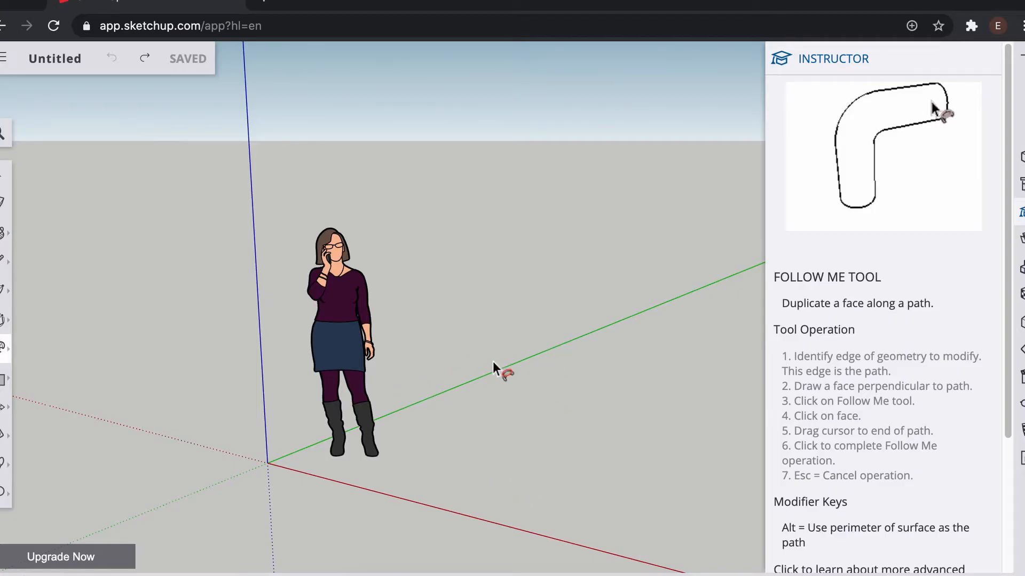
pyautogui.click(4, 359)
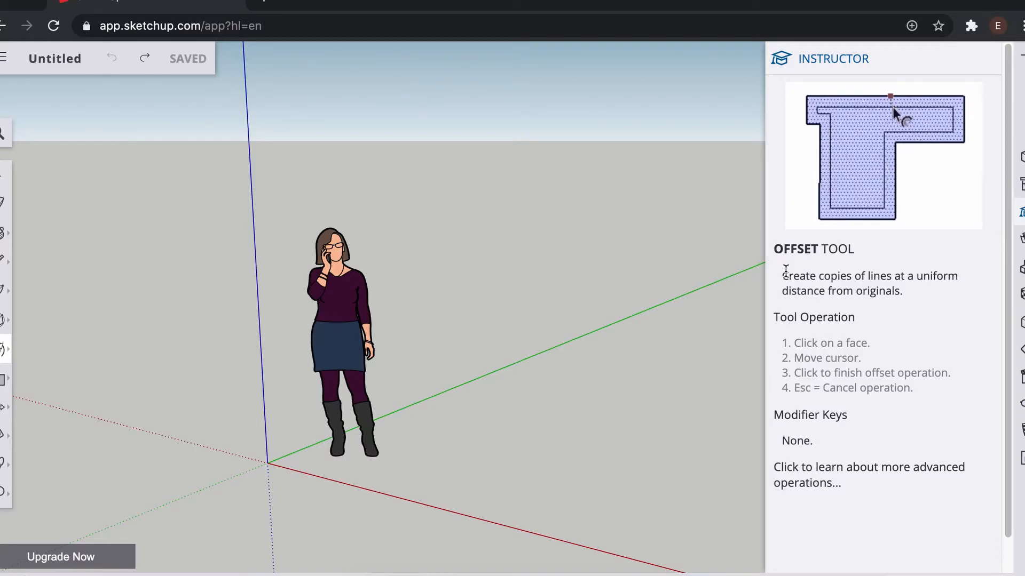
pyautogui.moveTo(850, 272); pyautogui.dragTo(907, 293)
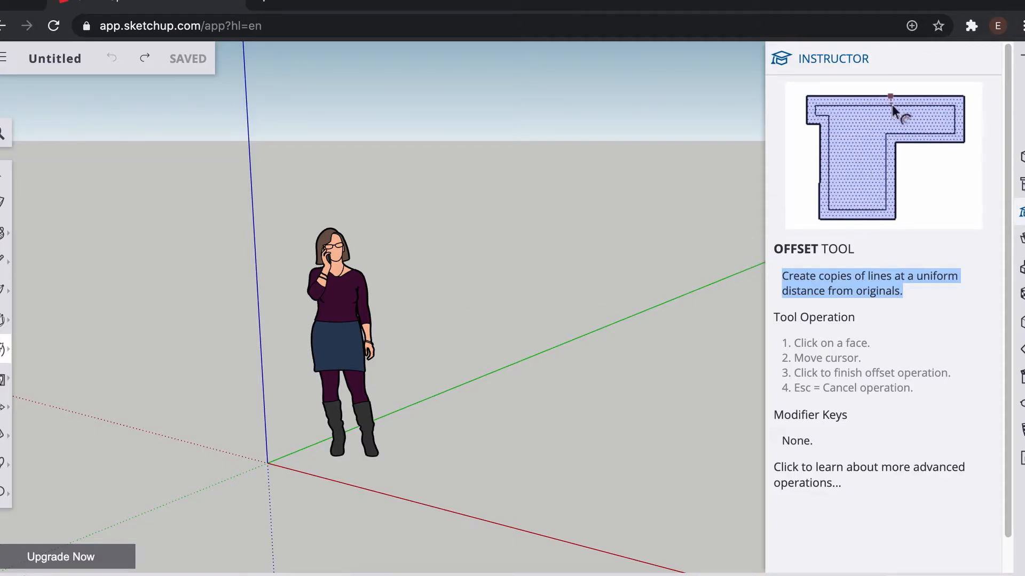
# Step: Try the Outer Shell and other solid tools, dismissing the upgrade prompt
pyautogui.click(3, 384)
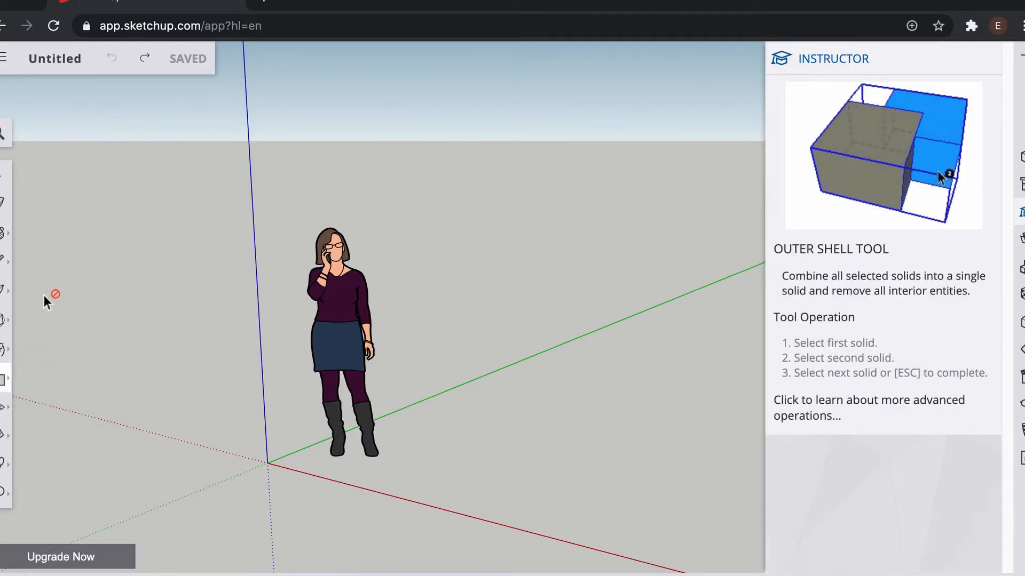
pyautogui.click(5, 382)
pyautogui.click(62, 332)
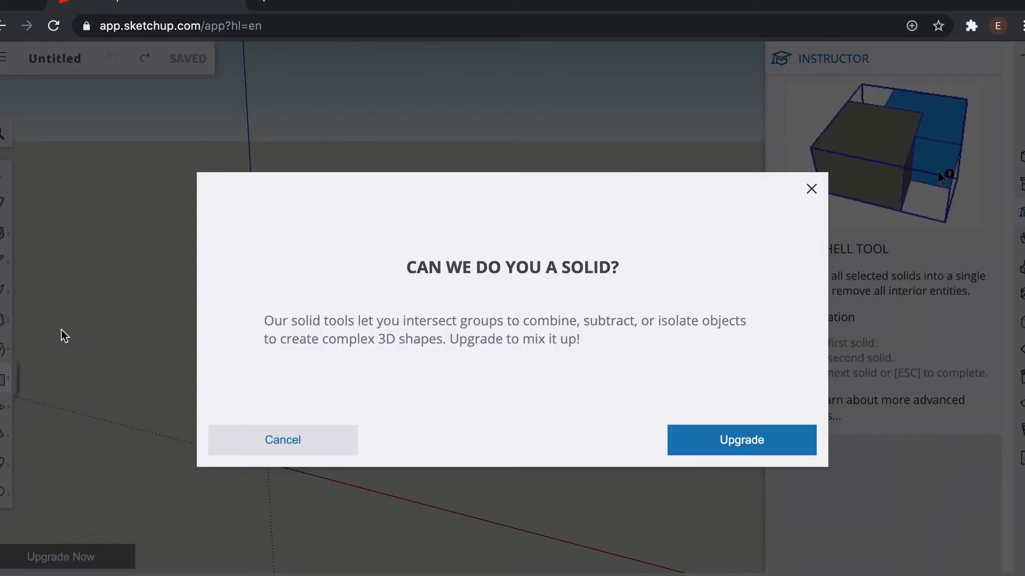
pyautogui.click(815, 191)
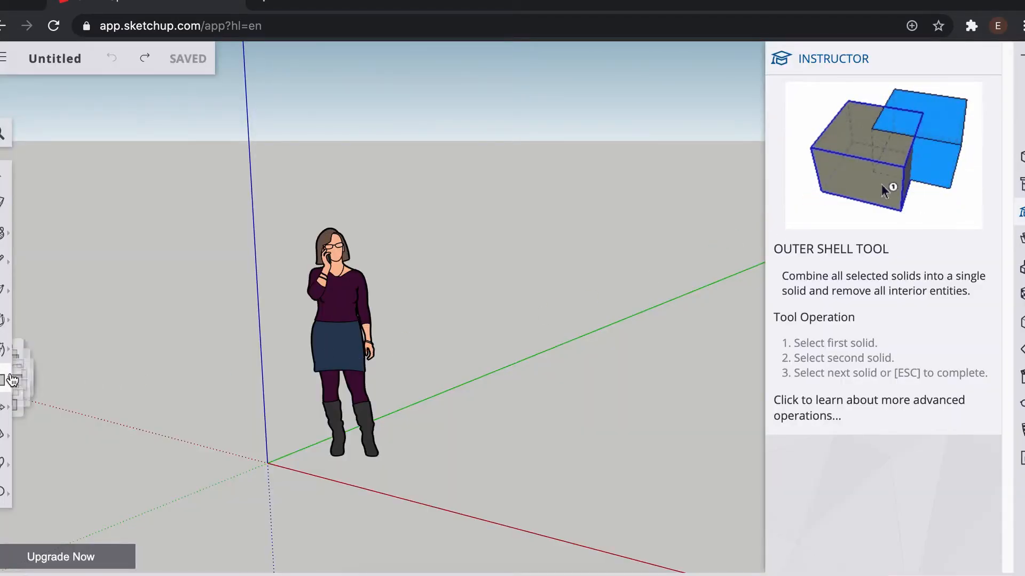
# Step: Review the Instructor help for the Move, Rotate and Scale tools
pyautogui.click(6, 379)
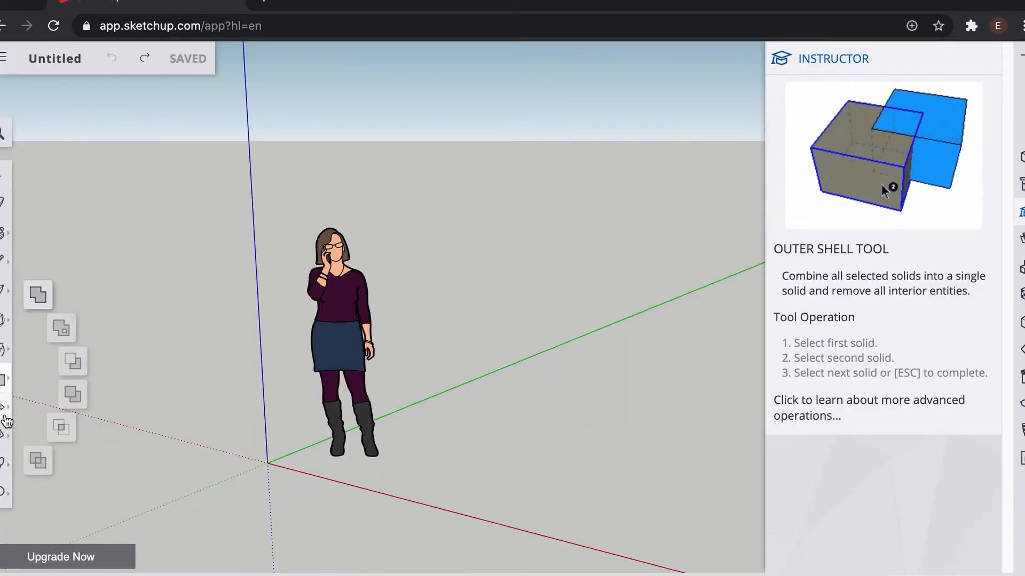
pyautogui.click(4, 407)
pyautogui.click(38, 375)
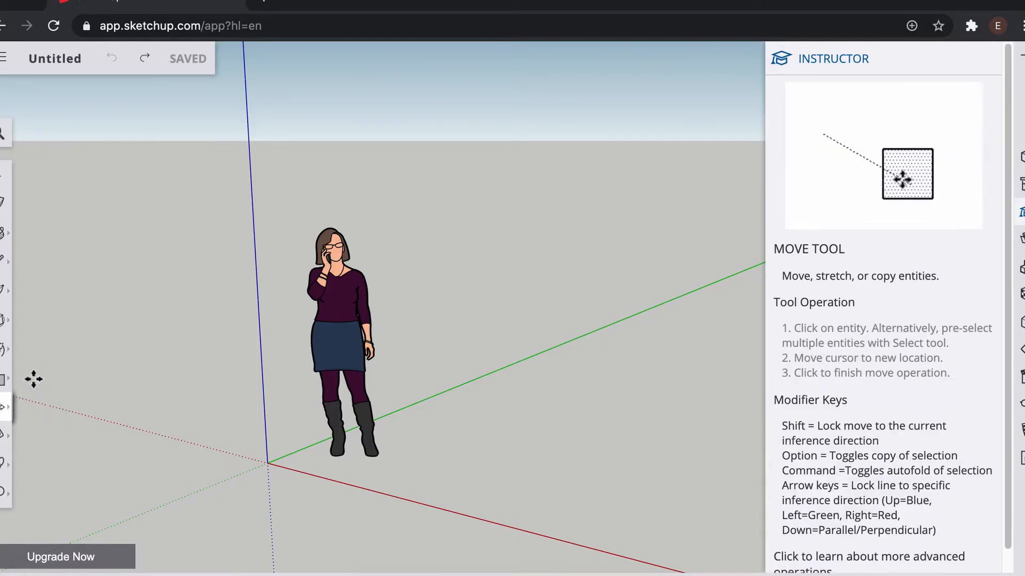
pyautogui.click(9, 412)
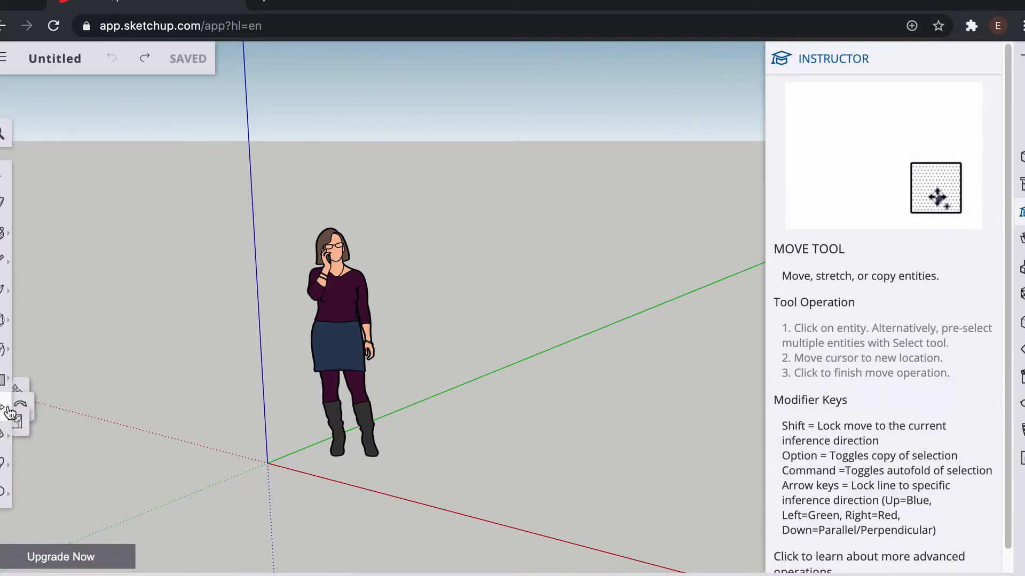
pyautogui.click(49, 407)
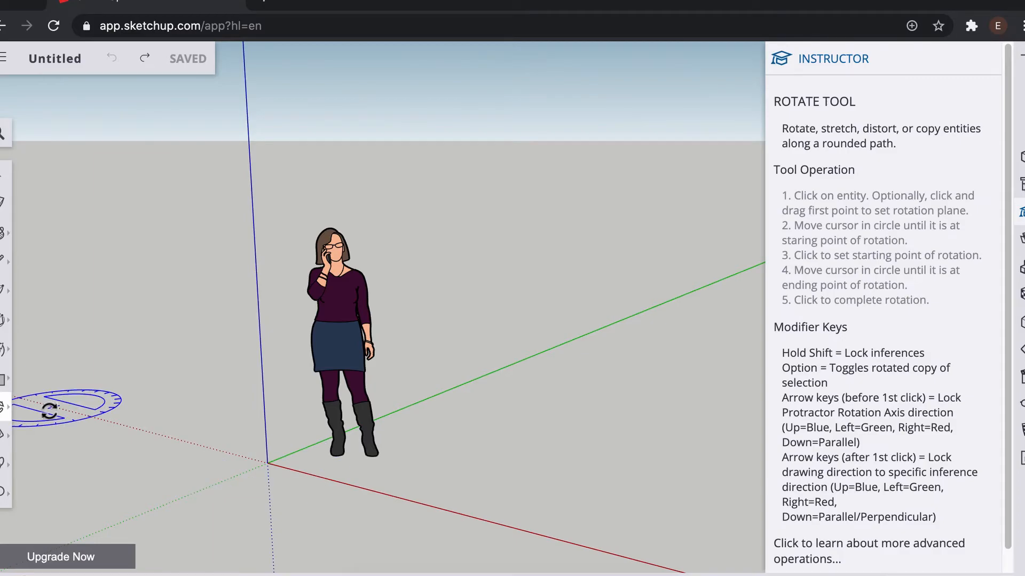
pyautogui.click(12, 411)
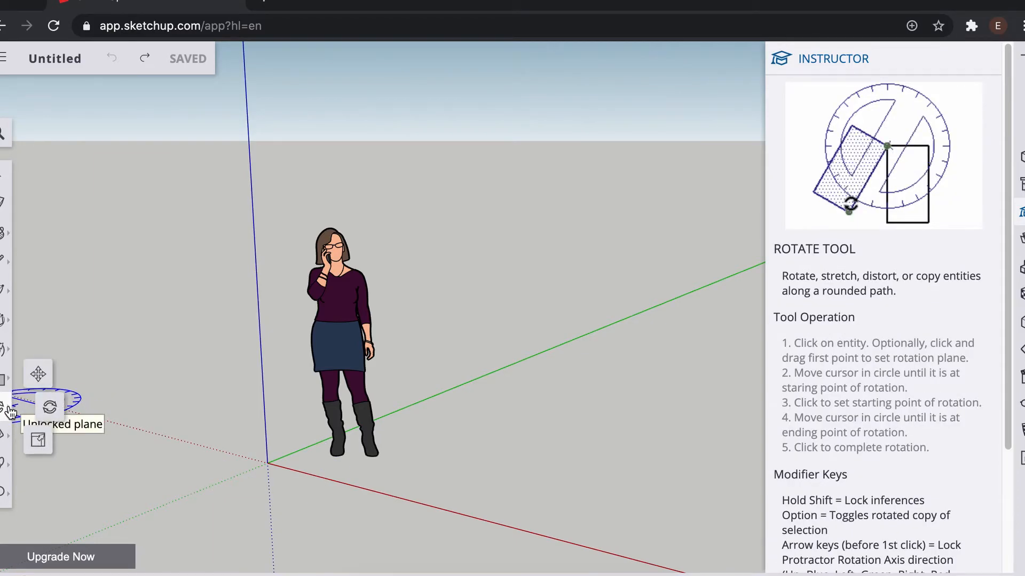
pyautogui.click(43, 439)
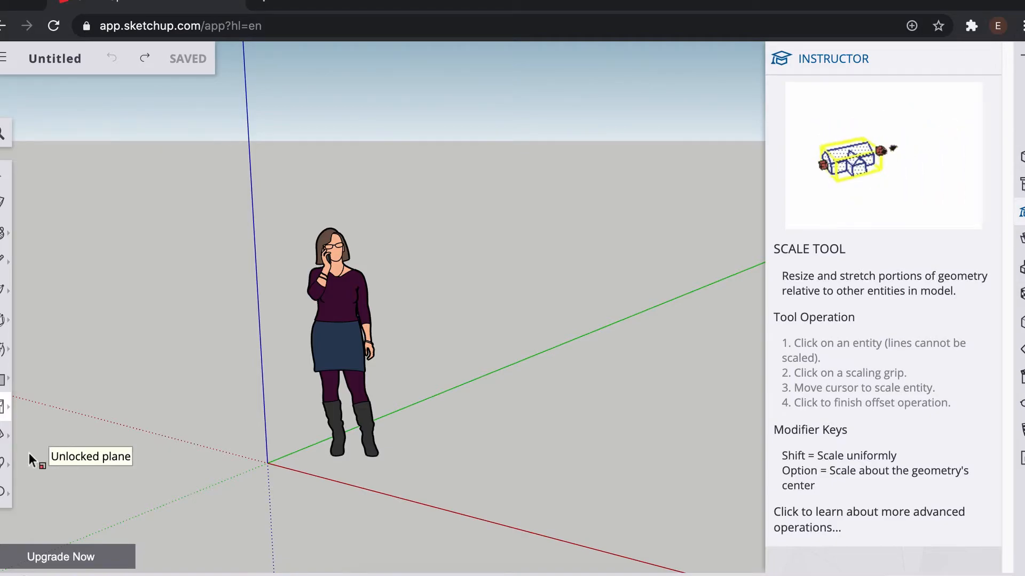
# Step: Review the Instructor help for the Tape Measure tool and the Walk tool group
pyautogui.click(4, 435)
pyautogui.click(38, 352)
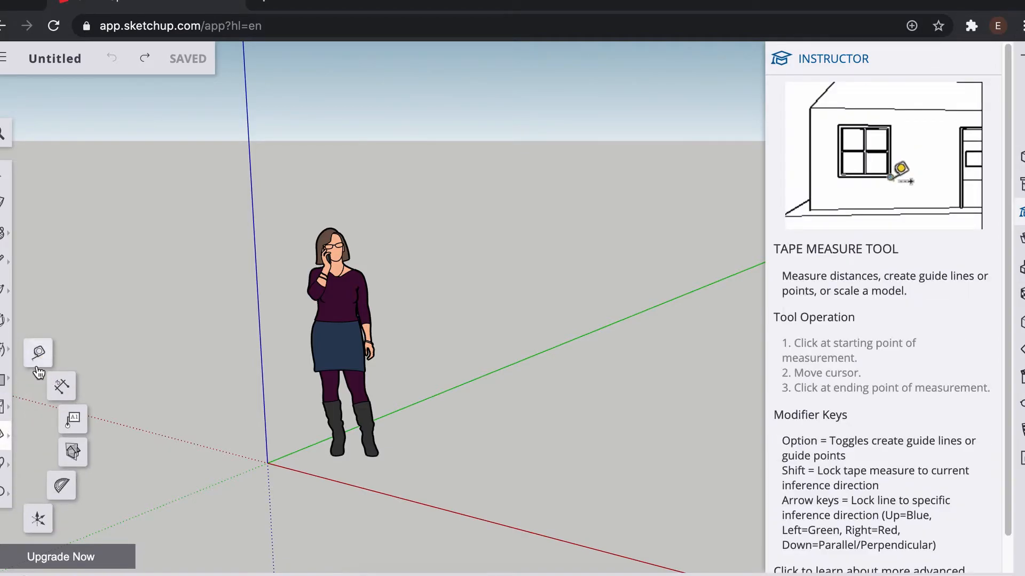
pyautogui.click(3, 470)
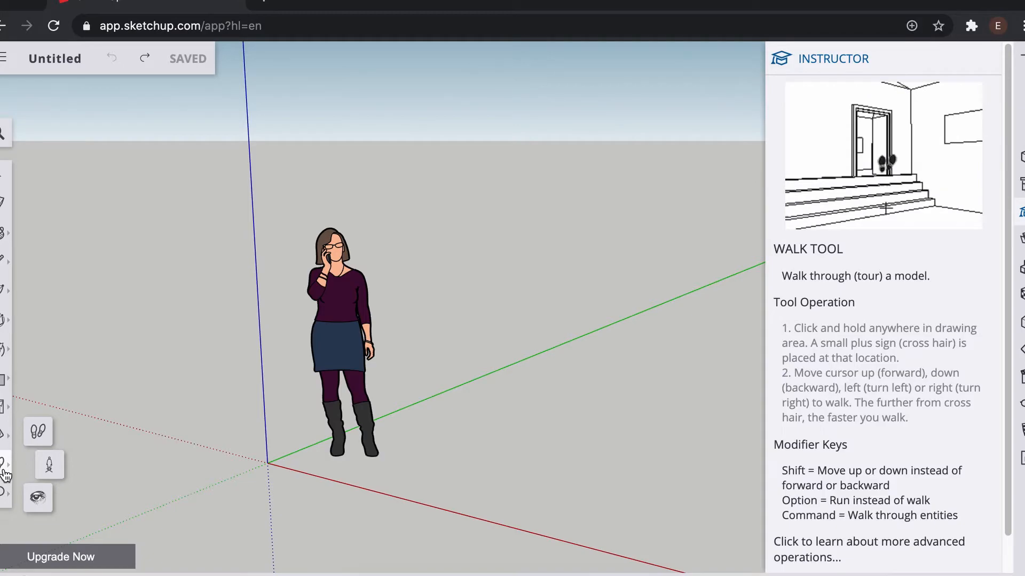
# Step: Review the Instructor help for the Zoom and Select tools, then close the Instructor panel
pyautogui.click(3, 464)
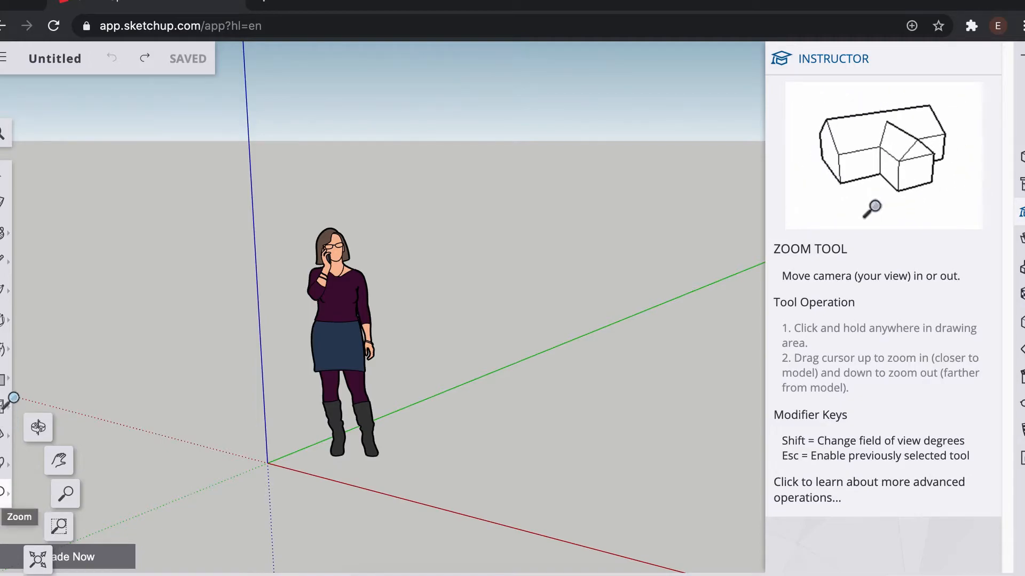
pyautogui.click(3, 194)
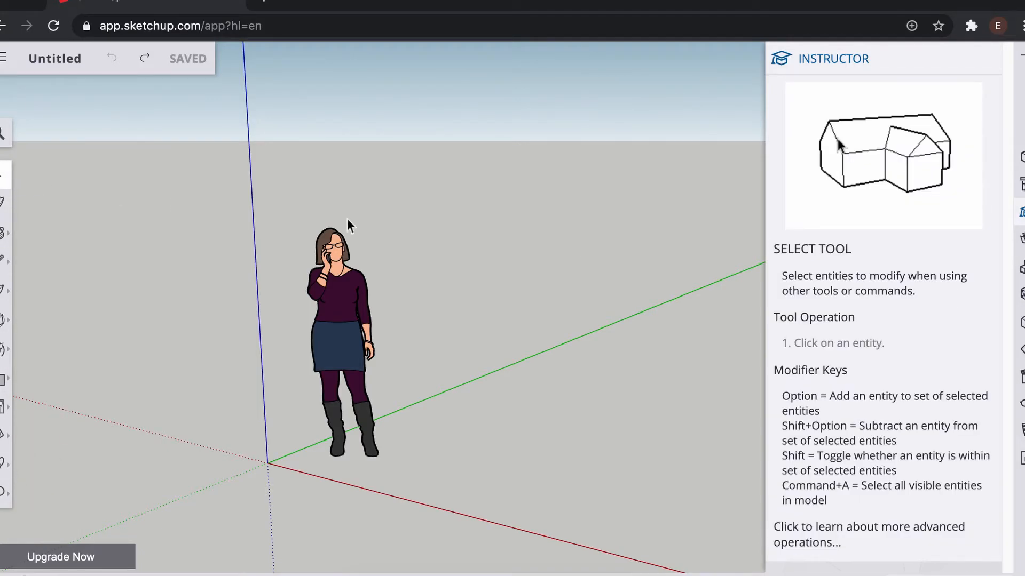
pyautogui.click(986, 60)
pyautogui.click(1021, 211)
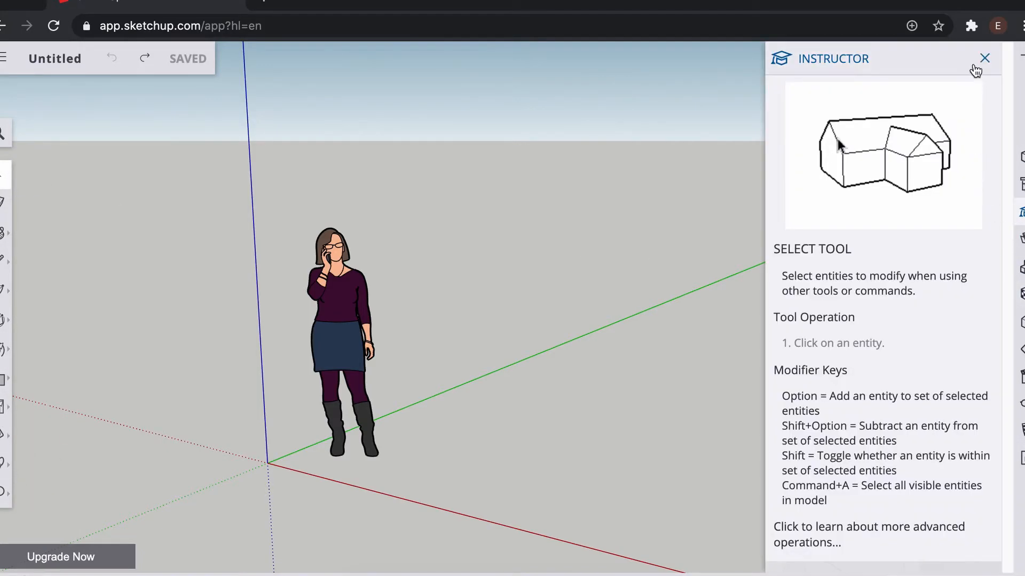
pyautogui.click(991, 60)
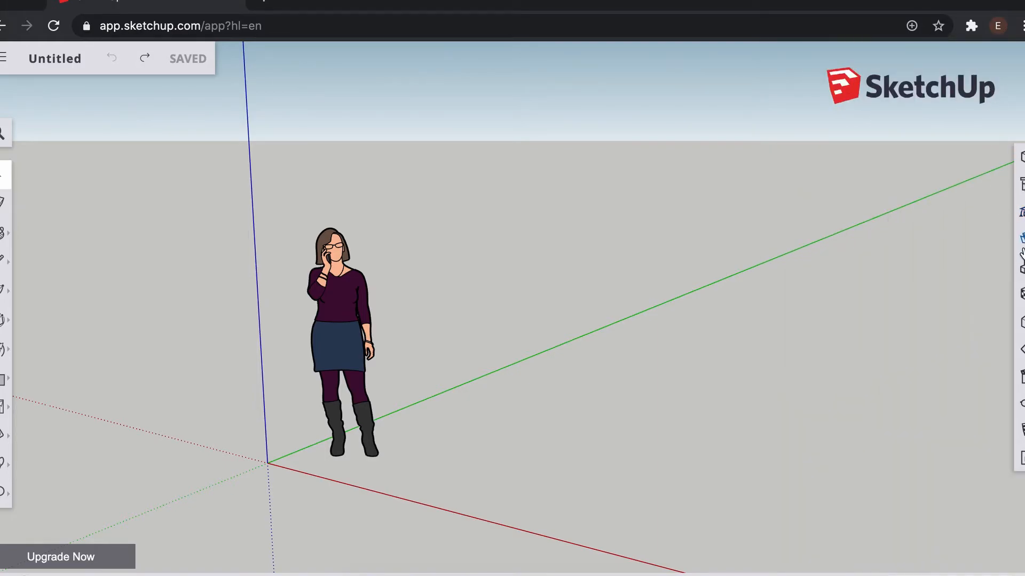
# Step: Inspect the Helen component's details in the Components panel, then switch to the Materials panel
pyautogui.click(1021, 268)
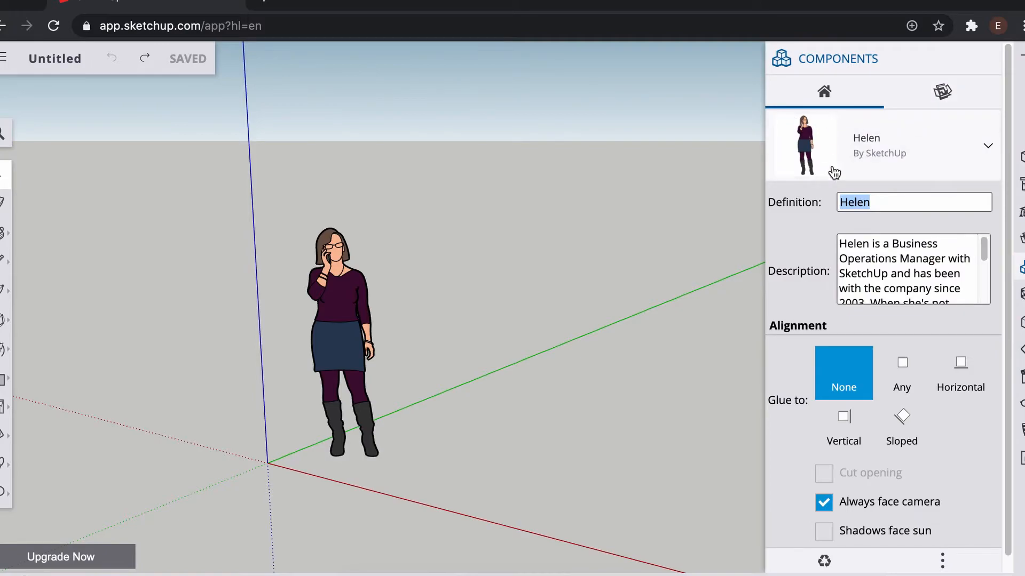
pyautogui.scroll(-1, 895, 384)
pyautogui.scroll(1, 894, 382)
pyautogui.click(989, 62)
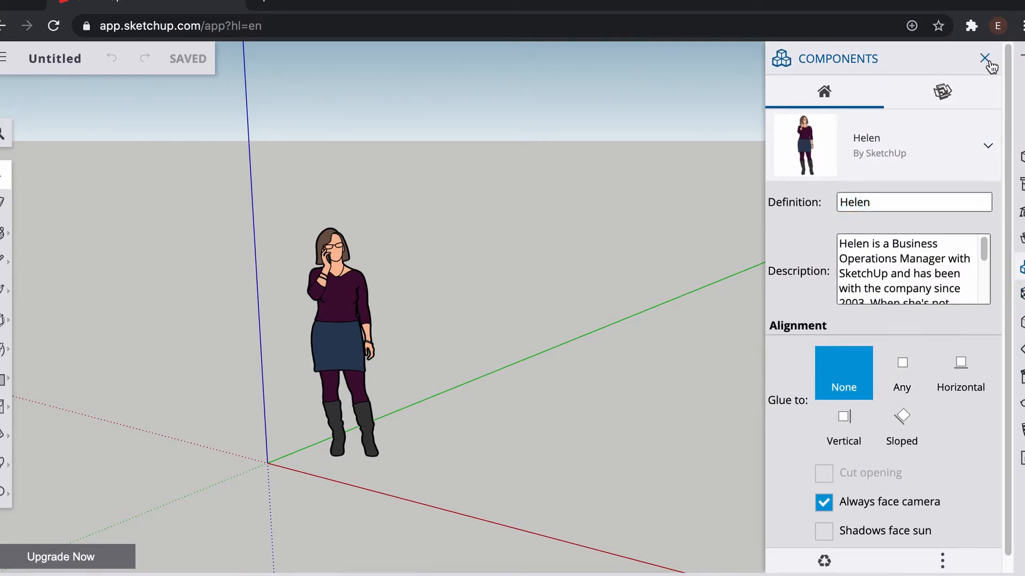
pyautogui.click(985, 58)
pyautogui.click(1021, 294)
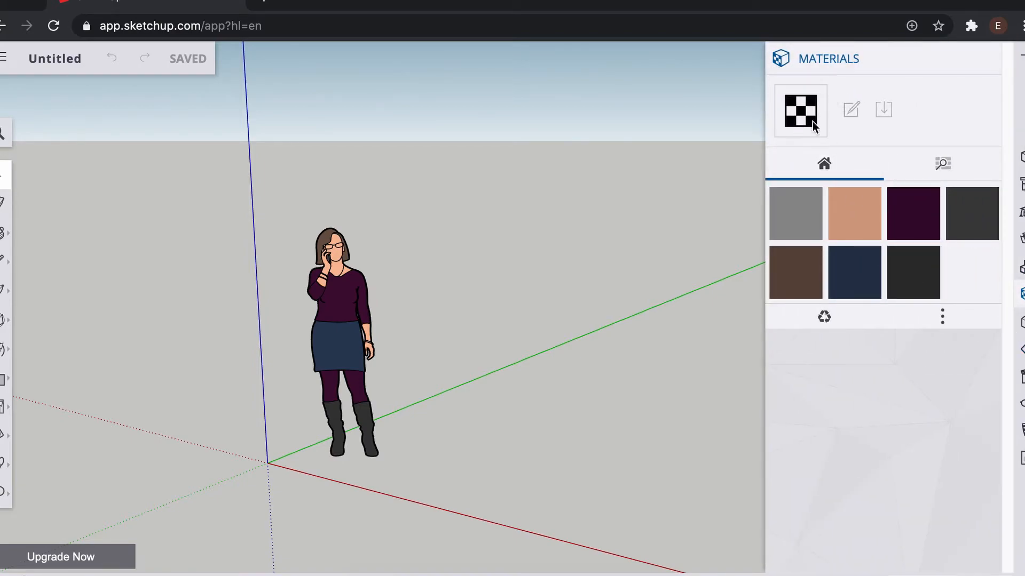
# Step: Draw edges with the Line tool on the ground beside the figure and close the top face of a box
pyautogui.click(5, 264)
pyautogui.click(520, 461)
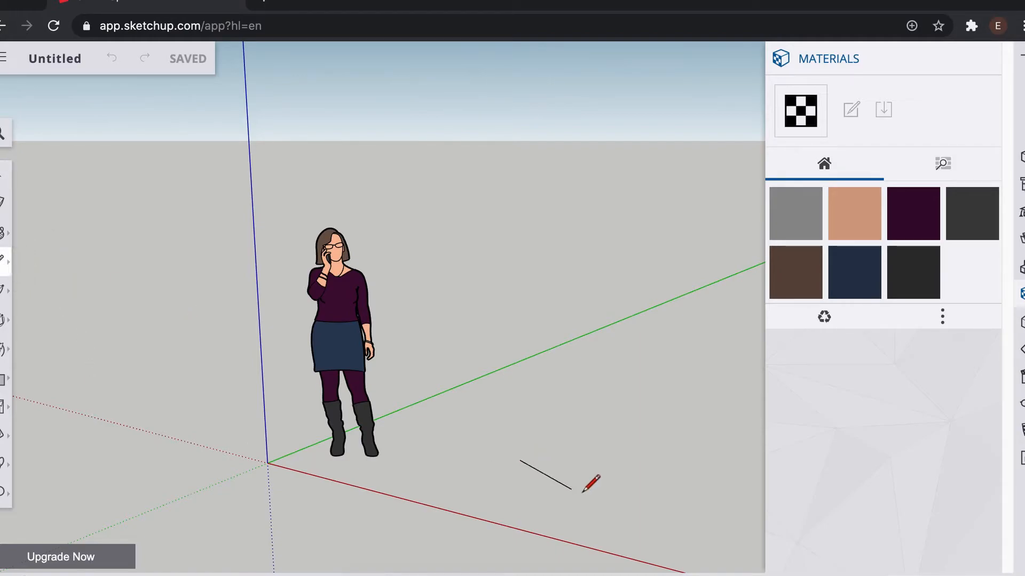
pyautogui.click(609, 479)
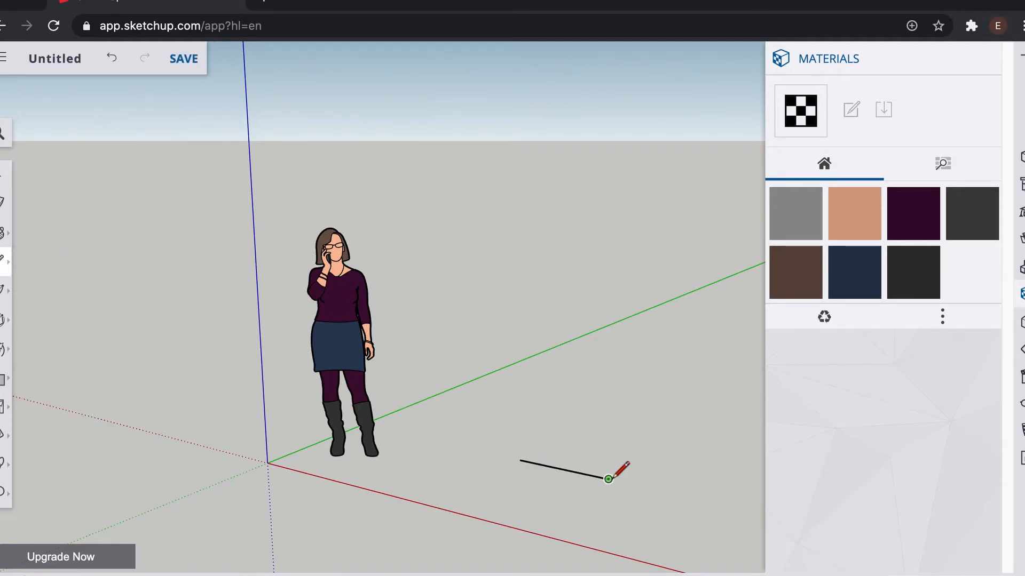
pyautogui.click(611, 384)
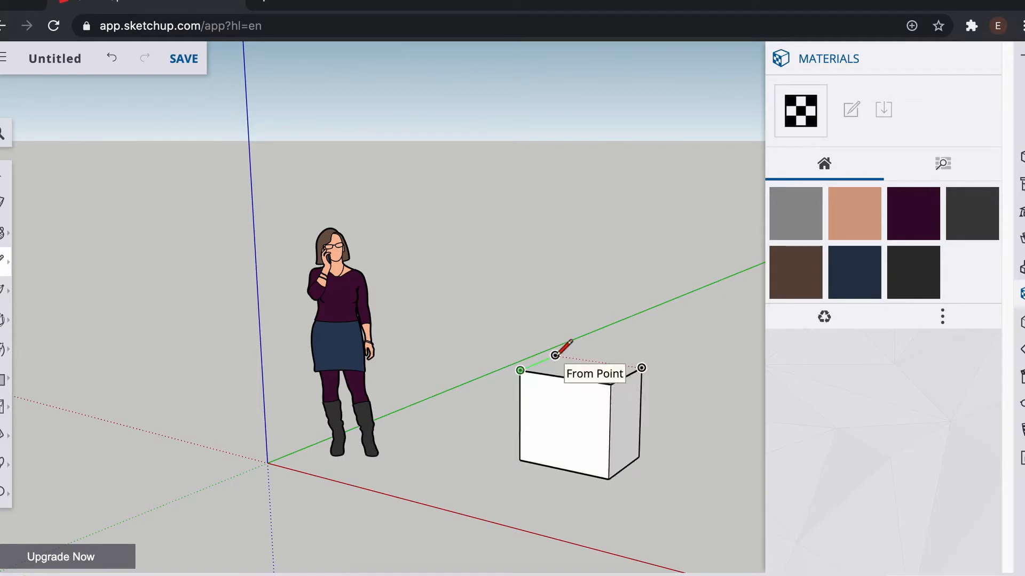
pyautogui.click(555, 356)
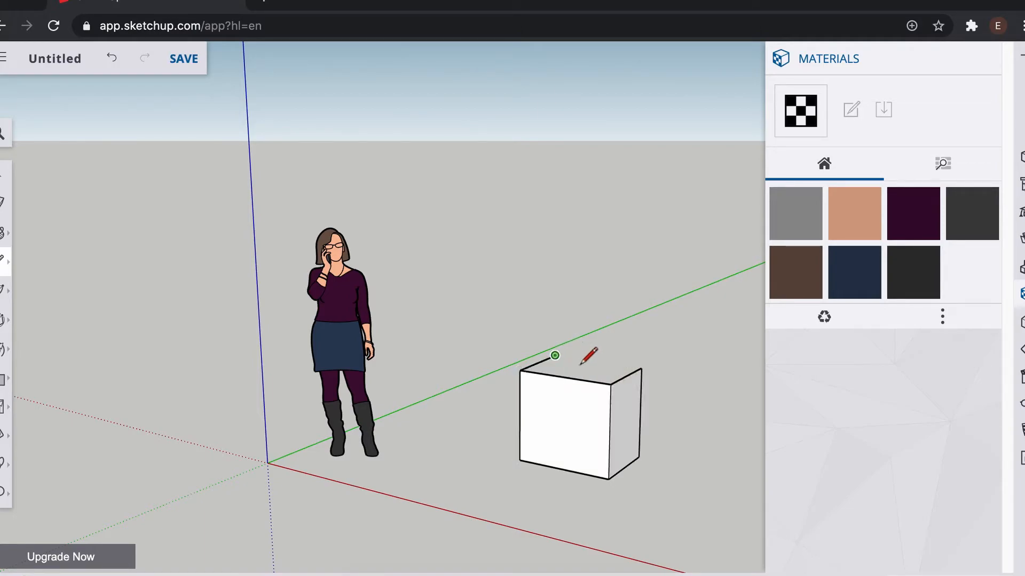
pyautogui.click(641, 368)
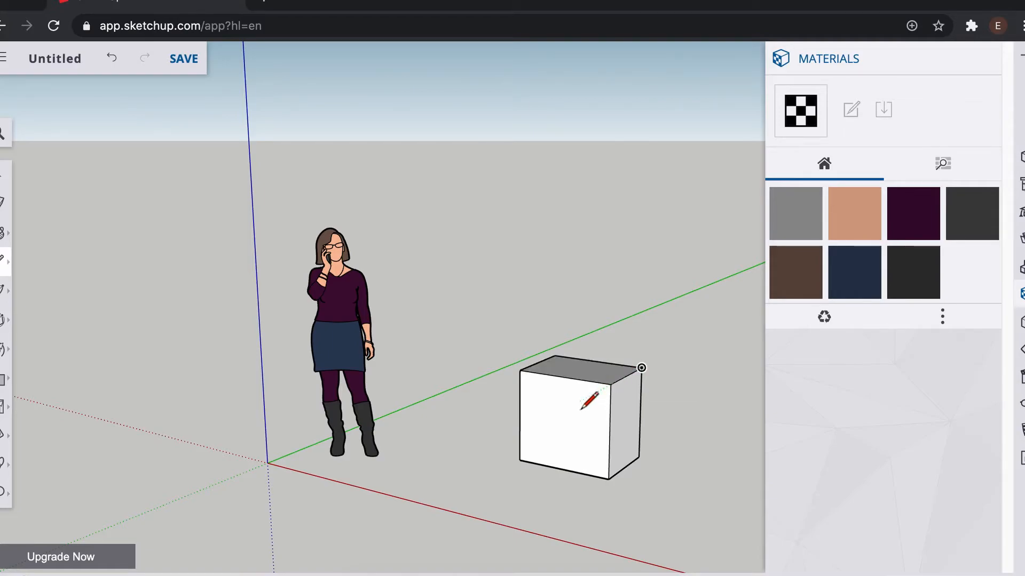
# Step: Trace the box's open edges with the Line tool from underneath to fill in its missing bottom and front faces
pyautogui.press('o')
pyautogui.moveTo(508, 373)
pyautogui.mouseDown()
pyautogui.moveTo(697, 379)
pyautogui.moveTo(555, 373)
pyautogui.moveTo(809, 398)
pyautogui.mouseUp()
pyautogui.moveTo(466, 405); pyautogui.dragTo(705, 474)
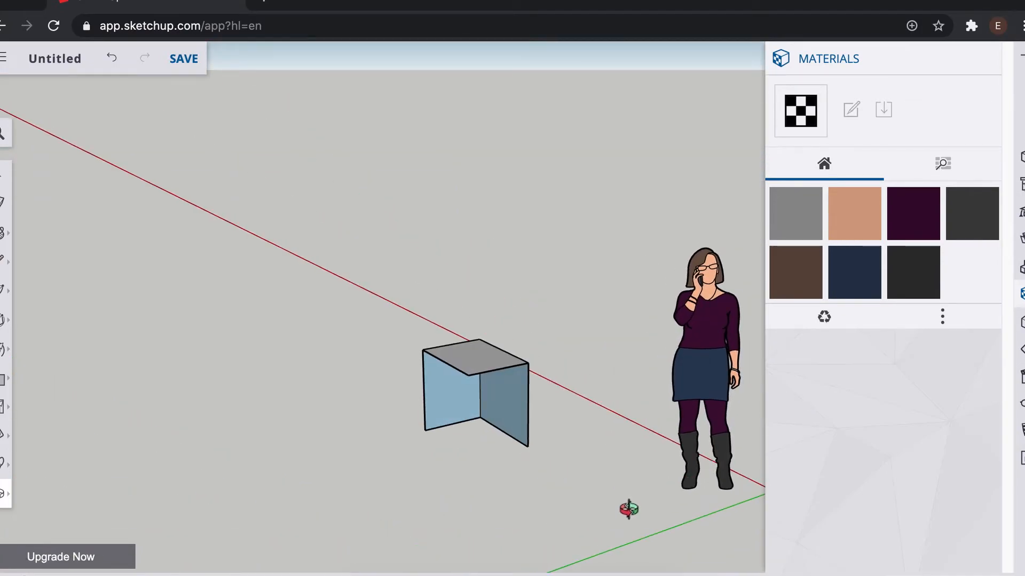
pyautogui.press('l')
pyautogui.click(425, 430)
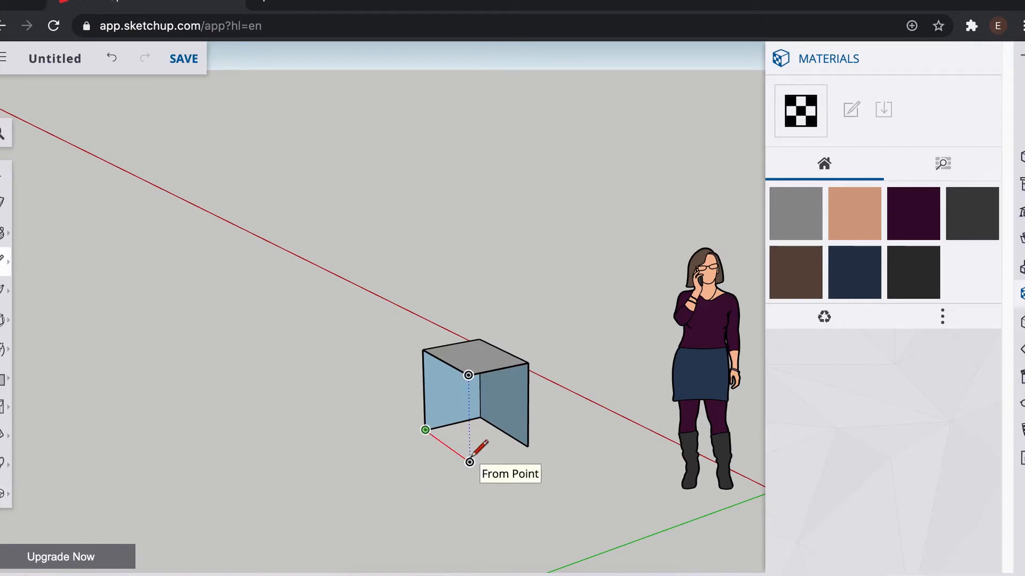
pyautogui.click(470, 462)
pyautogui.click(528, 446)
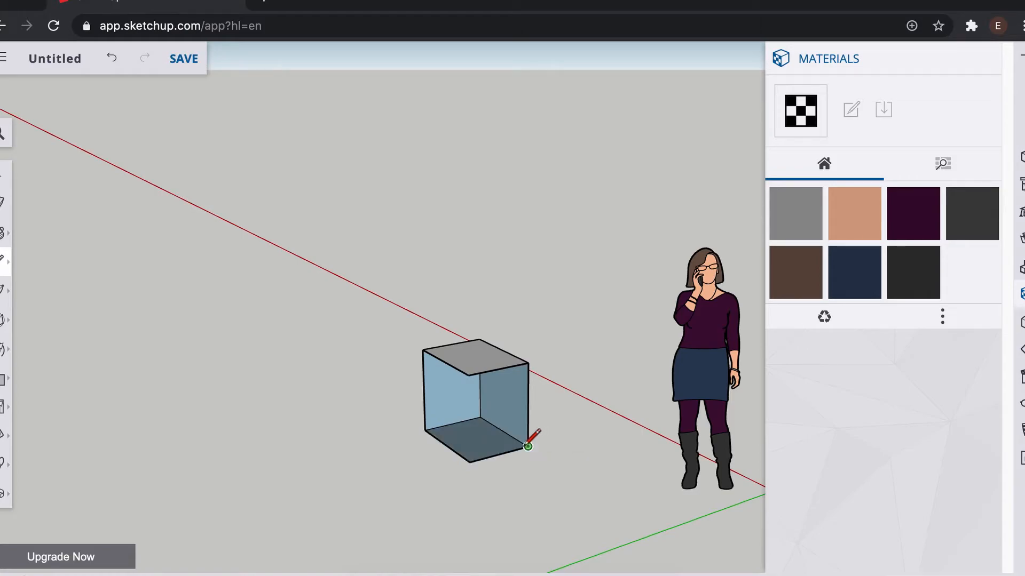
pyautogui.click(468, 375)
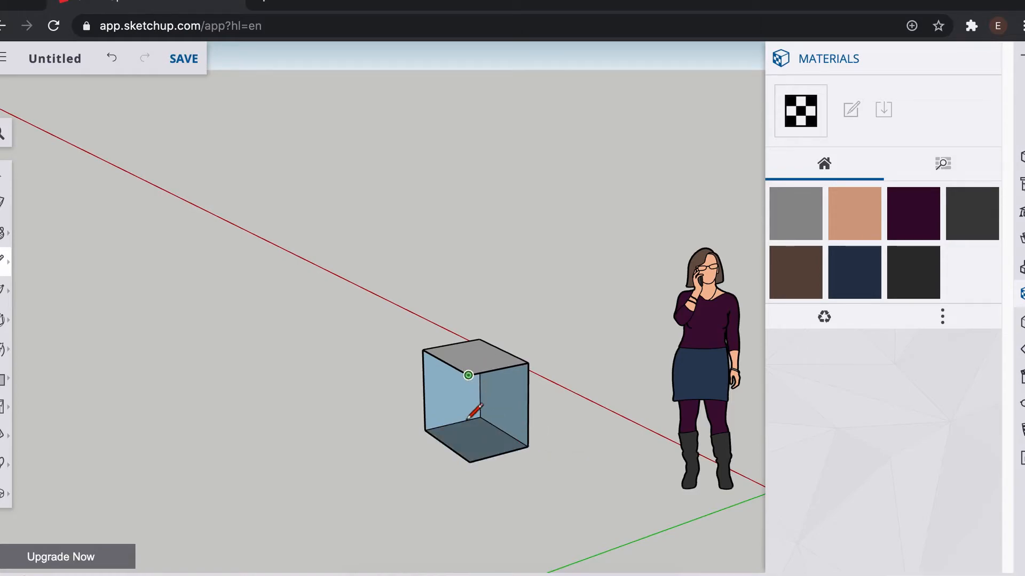
pyautogui.click(470, 462)
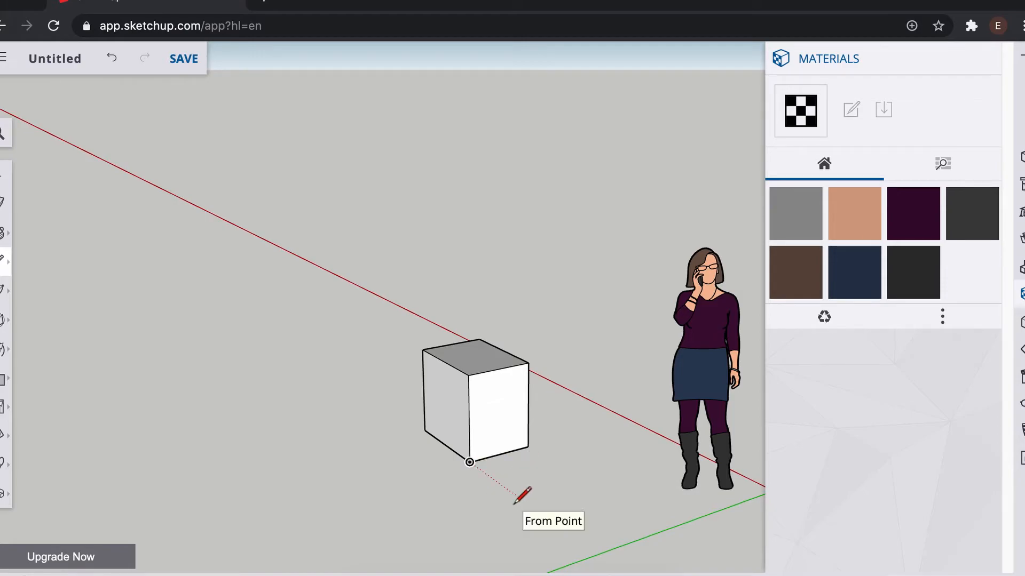
# Step: Browse the materials library's Wood category and pick the Wood Veneer 02 material
pyautogui.press('s')
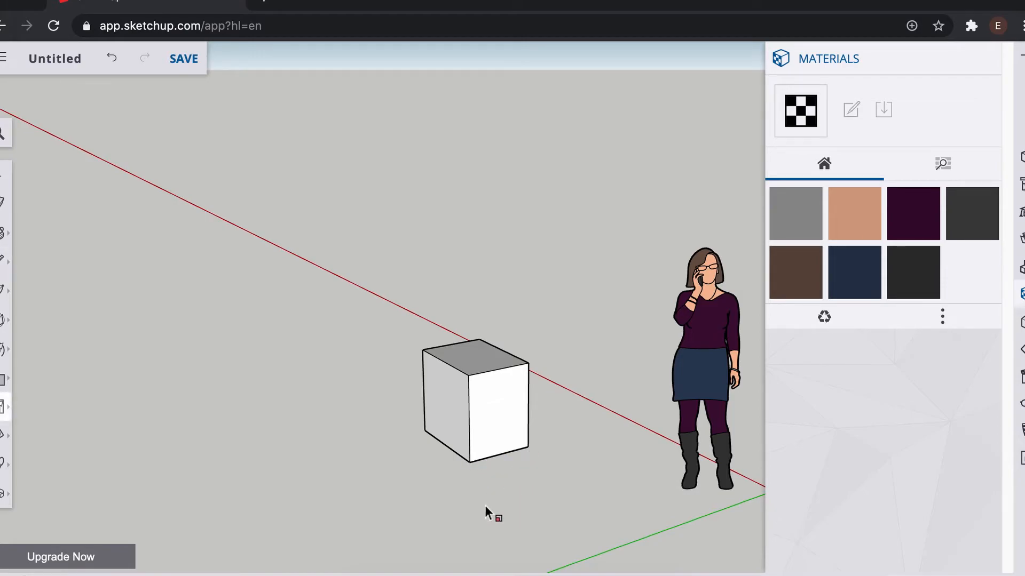
pyautogui.press('o')
pyautogui.moveTo(663, 446); pyautogui.dragTo(859, 456)
pyautogui.moveTo(625, 430); pyautogui.dragTo(761, 442)
pyautogui.moveTo(631, 416); pyautogui.dragTo(598, 415)
pyautogui.scroll(3, 597, 416)
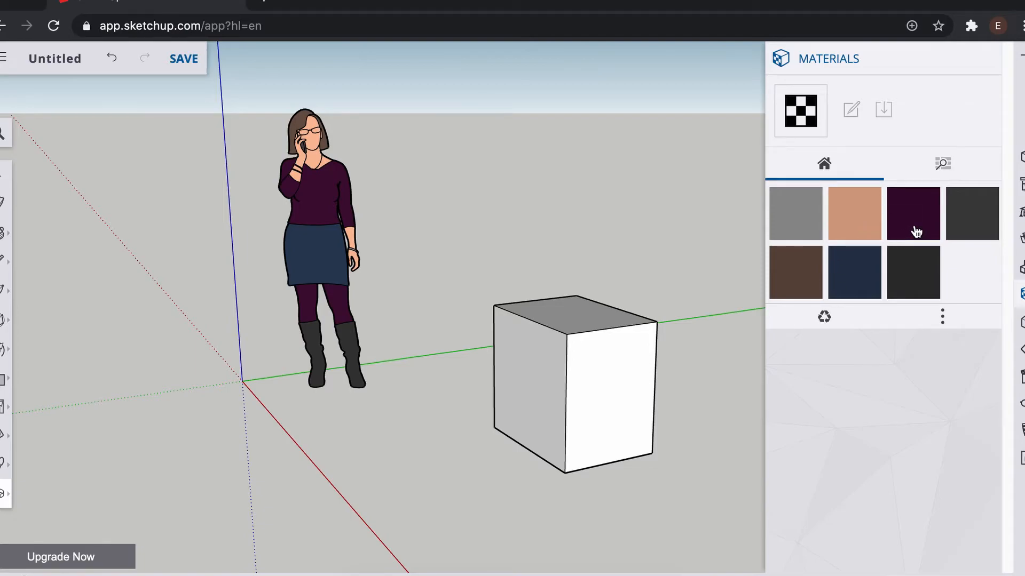
pyautogui.click(943, 166)
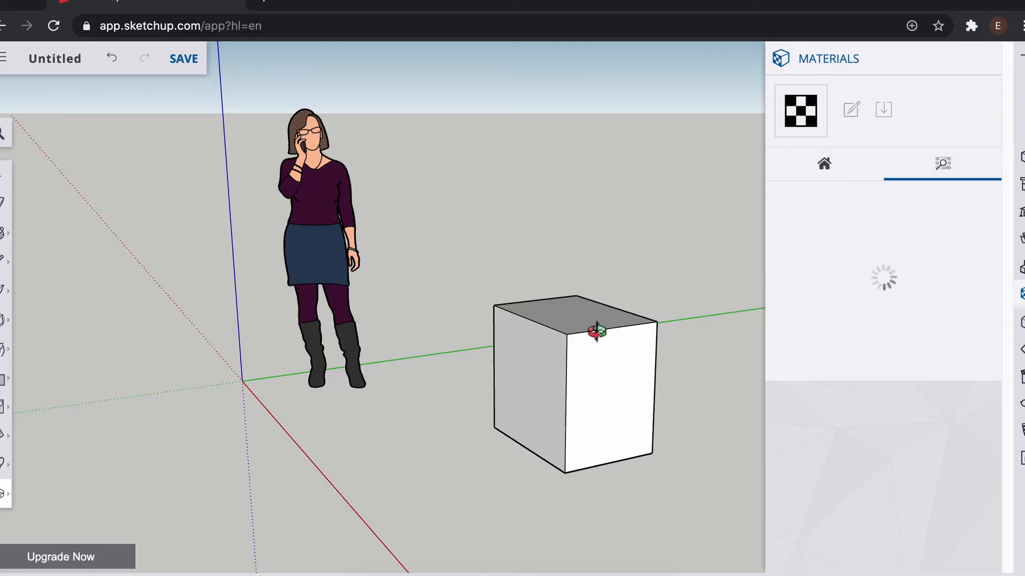
pyautogui.press('p')
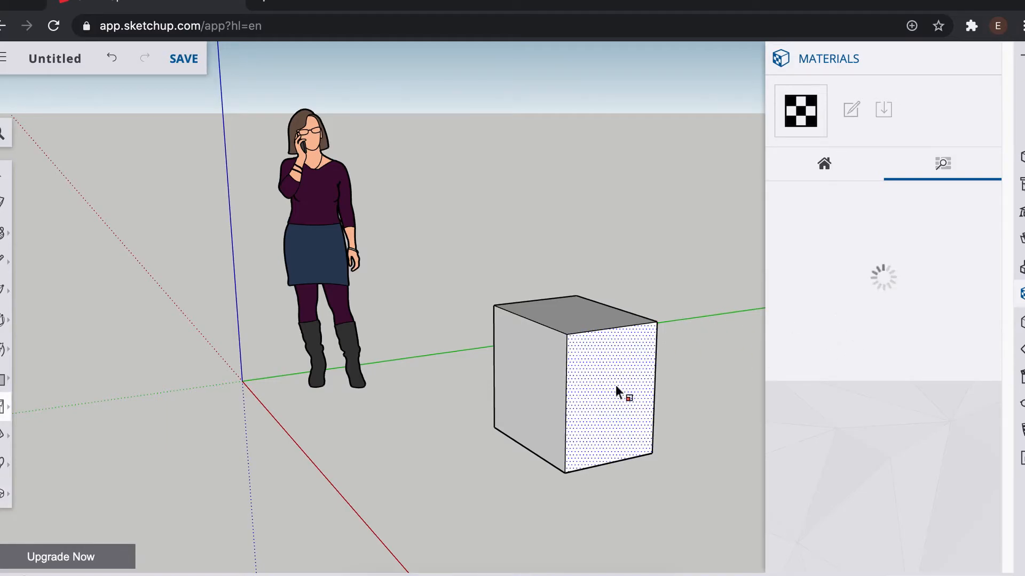
pyautogui.click(840, 172)
pyautogui.click(943, 162)
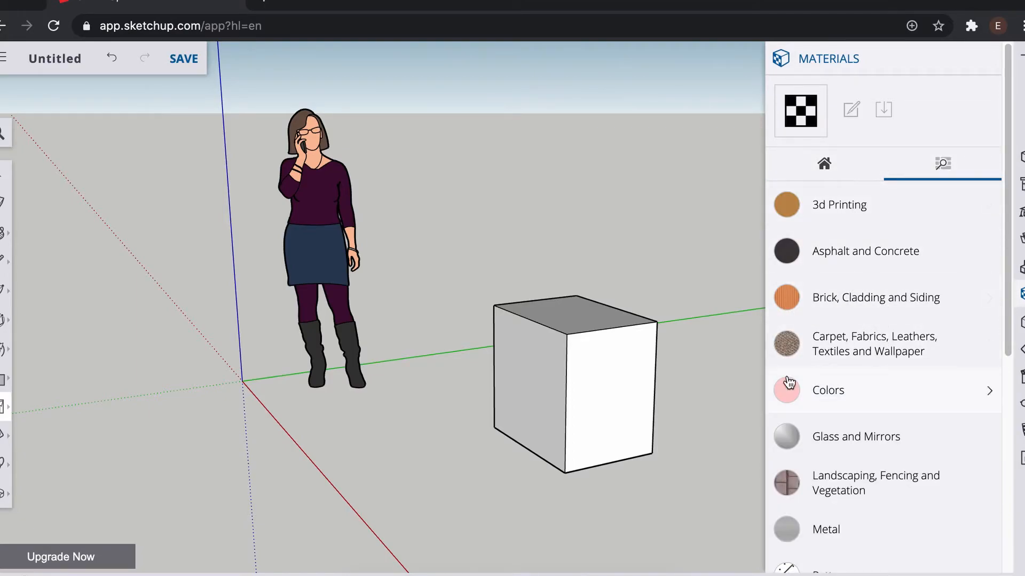
pyautogui.scroll(-3, 864, 379)
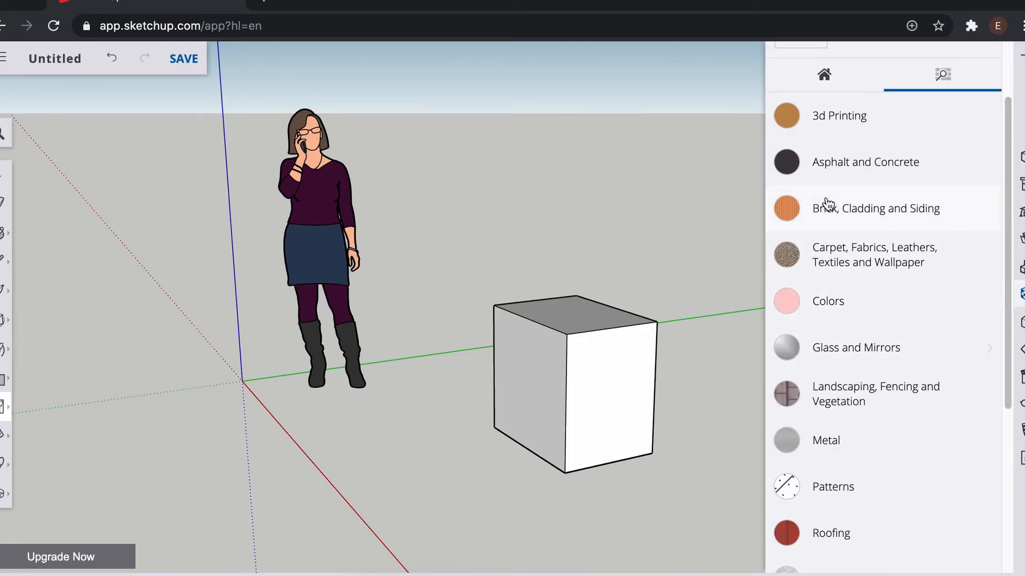
pyautogui.scroll(-2, 875, 471)
pyautogui.scroll(-5, 854, 480)
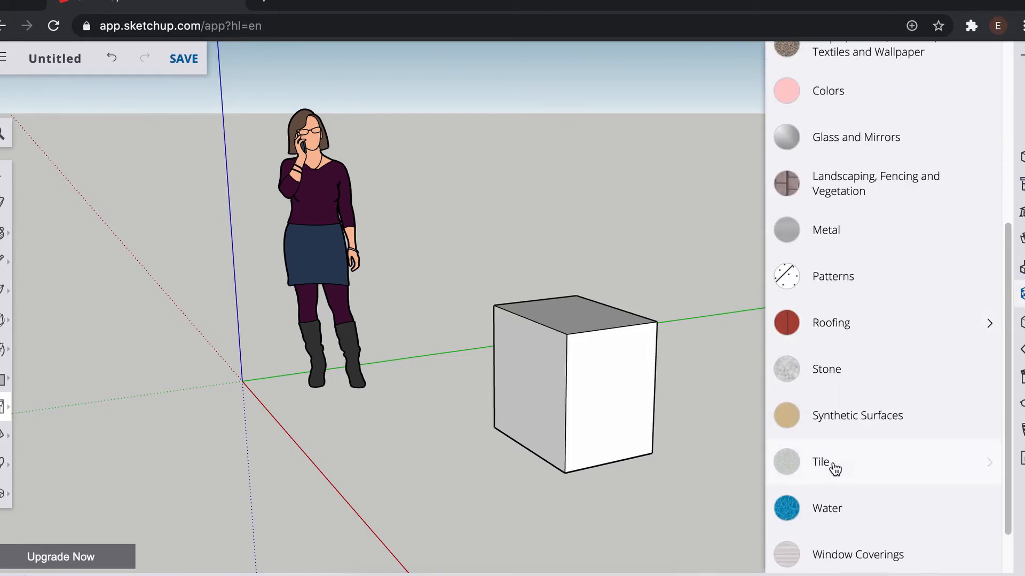
pyautogui.scroll(-2, 847, 456)
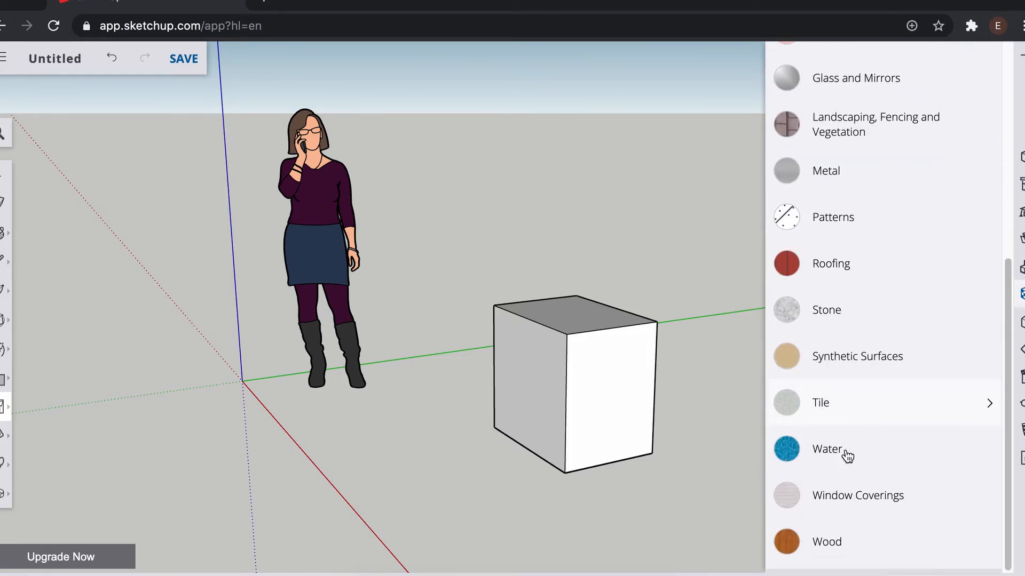
pyautogui.click(830, 549)
pyautogui.scroll(-5, 884, 468)
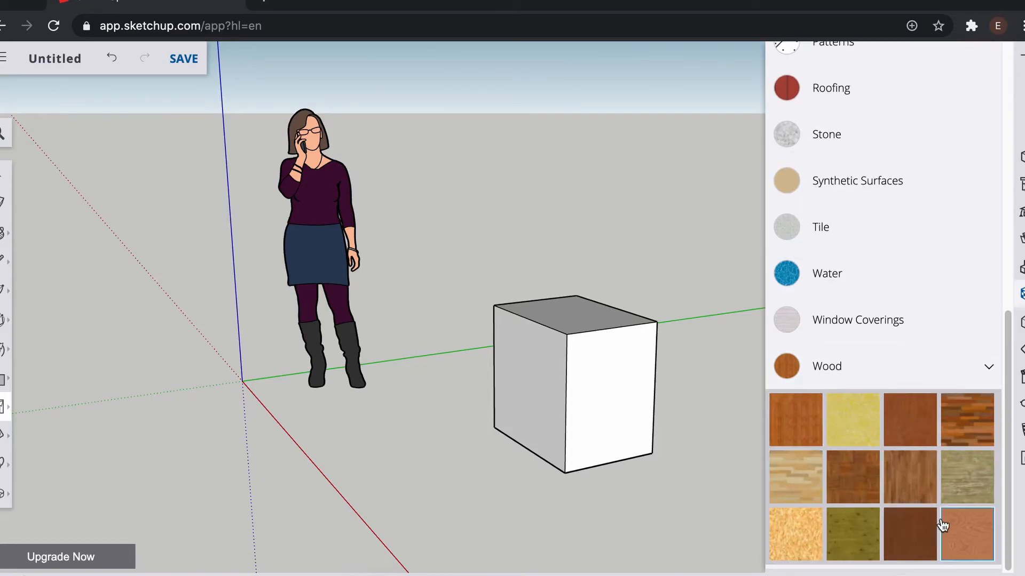
pyautogui.click(970, 539)
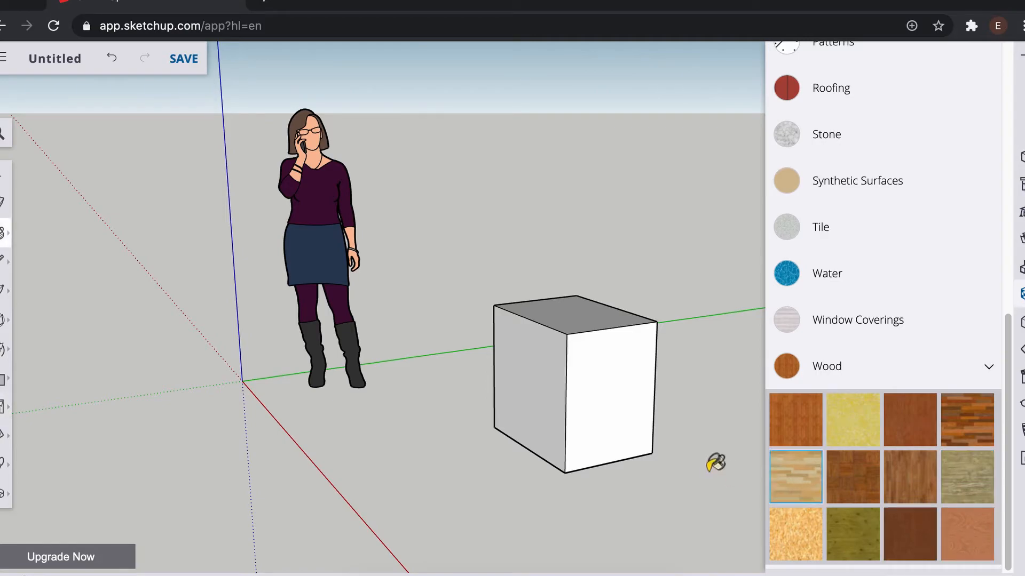
# Step: Paint every face of the box with Wood Veneer 02, including the sides facing away
pyautogui.click(622, 418)
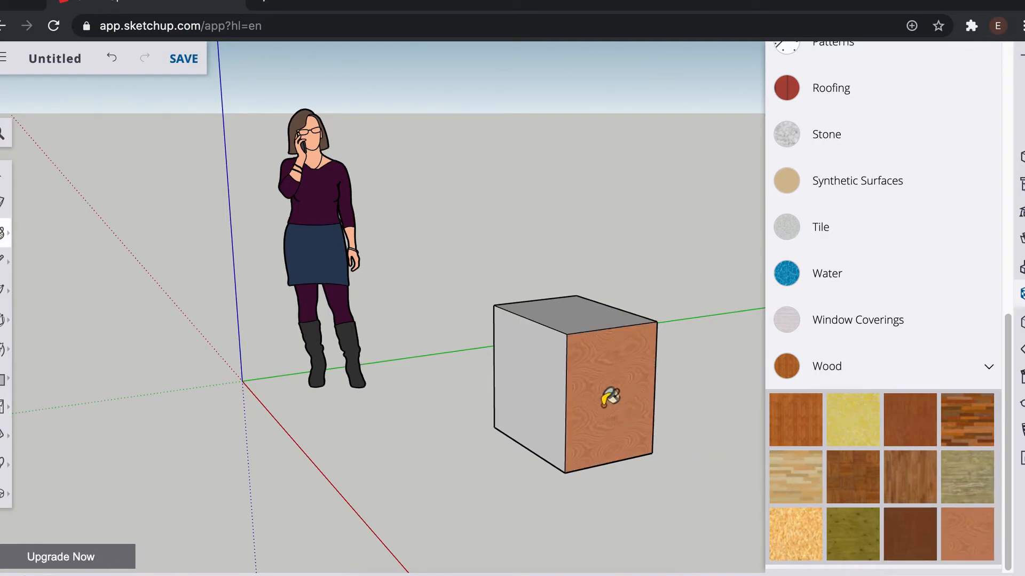
pyautogui.click(550, 379)
pyautogui.click(581, 322)
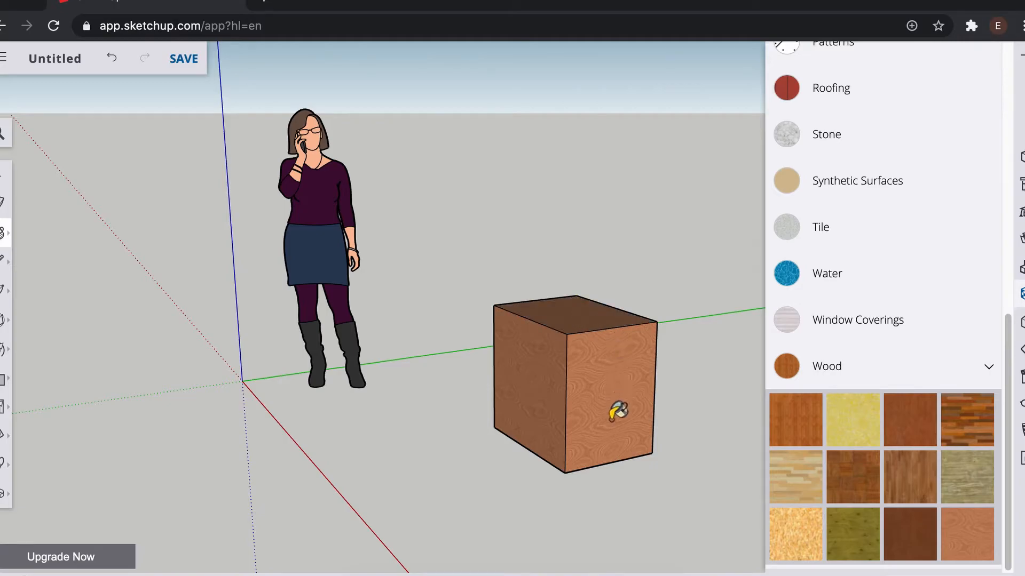
pyautogui.moveTo(595, 443); pyautogui.dragTo(527, 414, button='middle')
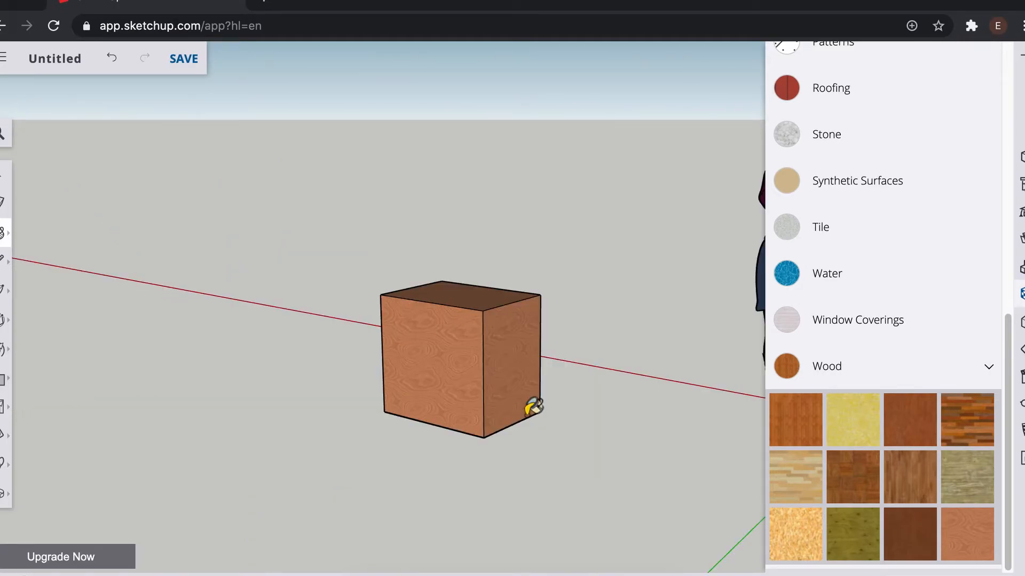
pyautogui.moveTo(434, 453); pyautogui.dragTo(527, 491, button='middle')
pyautogui.moveTo(526, 491); pyautogui.dragTo(527, 507)
pyautogui.scroll(-2, 595, 381)
pyautogui.scroll(5, 595, 381)
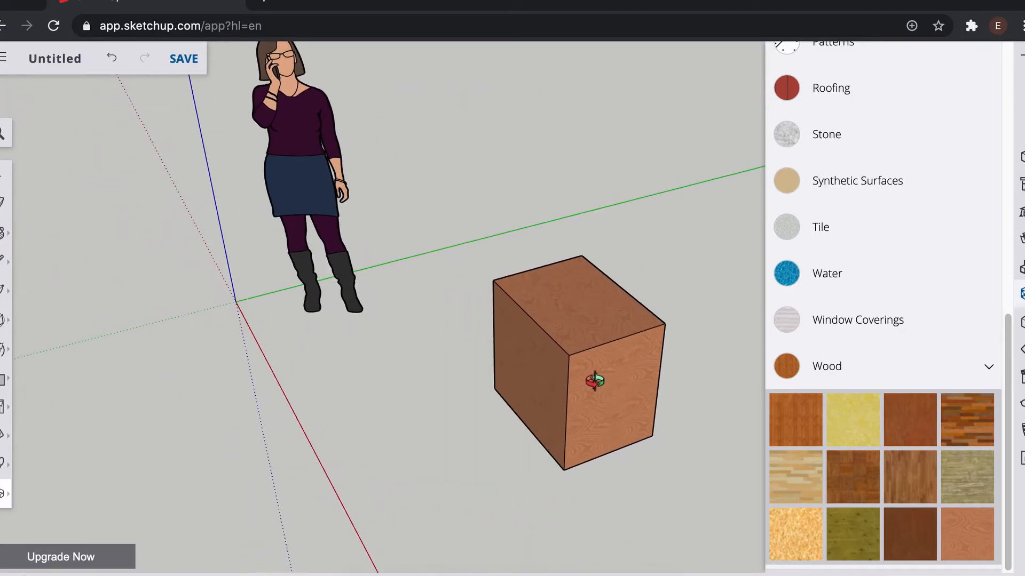
pyautogui.scroll(2, 594, 381)
pyautogui.moveTo(618, 390); pyautogui.dragTo(695, 285)
pyautogui.moveTo(500, 351); pyautogui.dragTo(727, 275)
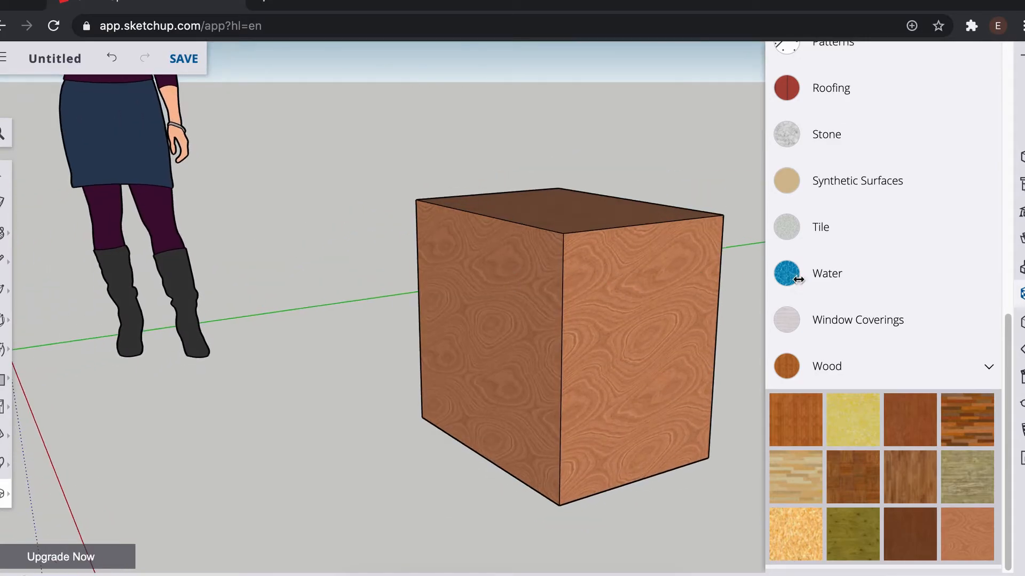
# Step: Collapse the Wood category, close the Materials panel and review the Instructor help for the Eraser tool
pyautogui.scroll(10, 921, 273)
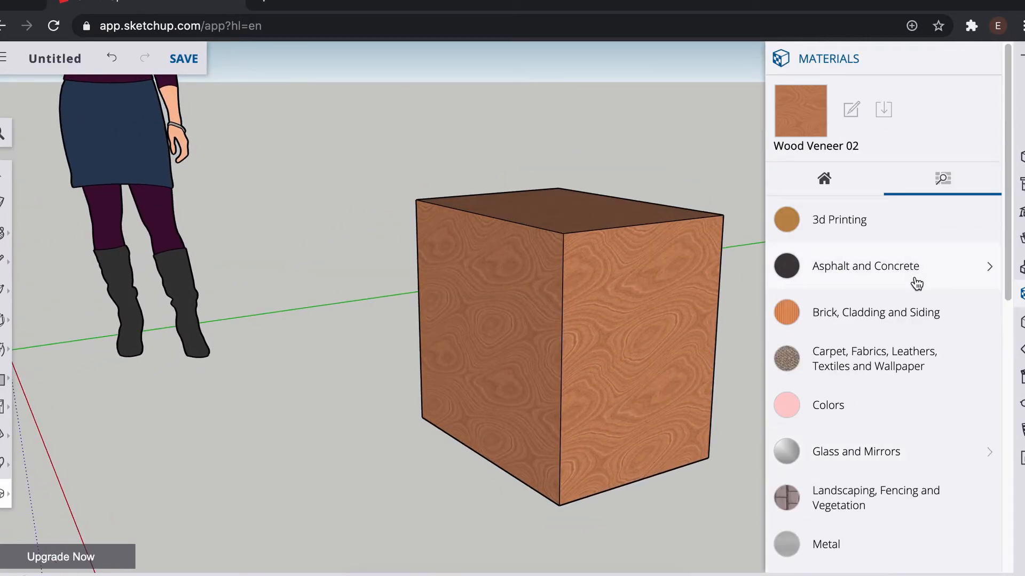
pyautogui.scroll(-10, 937, 347)
pyautogui.click(986, 368)
pyautogui.scroll(8, 947, 299)
pyautogui.click(992, 58)
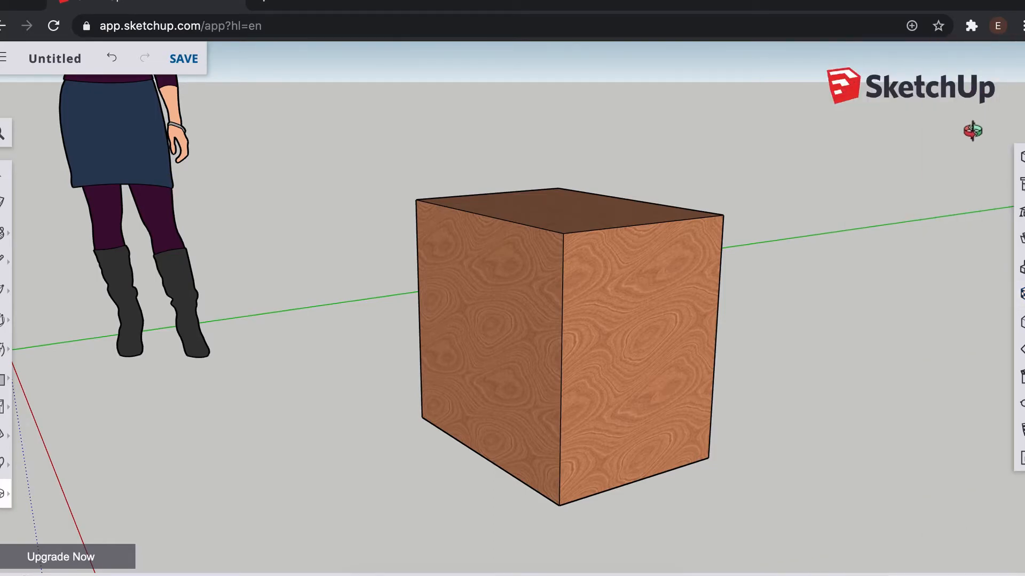
pyautogui.click(1020, 212)
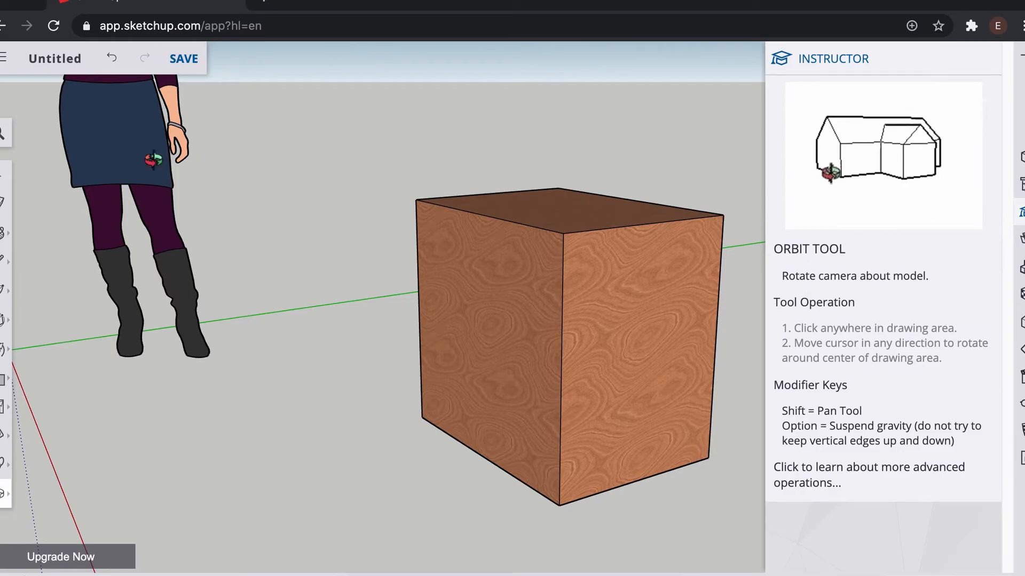
pyautogui.click(4, 202)
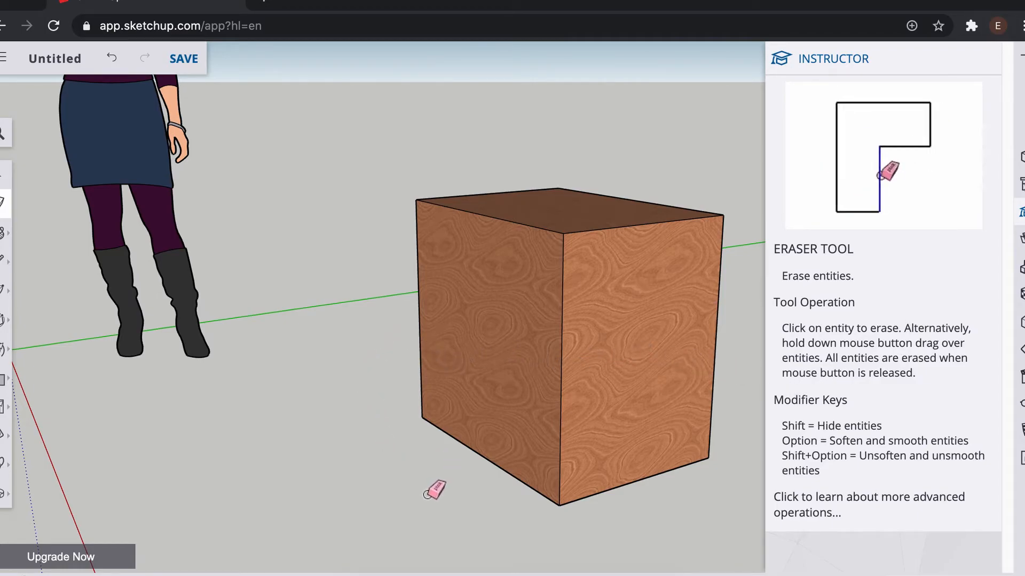
# Step: Erase the wood-painted box with the Eraser tool by sweeping across it
pyautogui.moveTo(465, 483)
pyautogui.mouseDown()
pyautogui.moveTo(481, 431)
pyautogui.moveTo(533, 407)
pyautogui.moveTo(562, 183)
pyautogui.mouseUp()
pyautogui.scroll(-6, 485, 361)
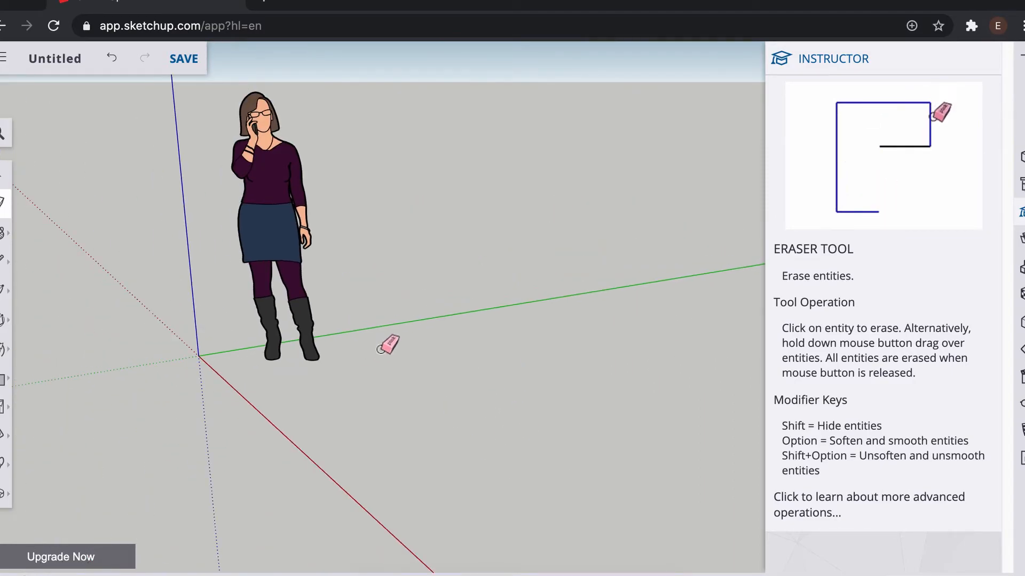
# Step: Review the Instructor help for the Scale tool, switch to Orbit and close the Instructor panel
pyautogui.press('space')
pyautogui.press('s')
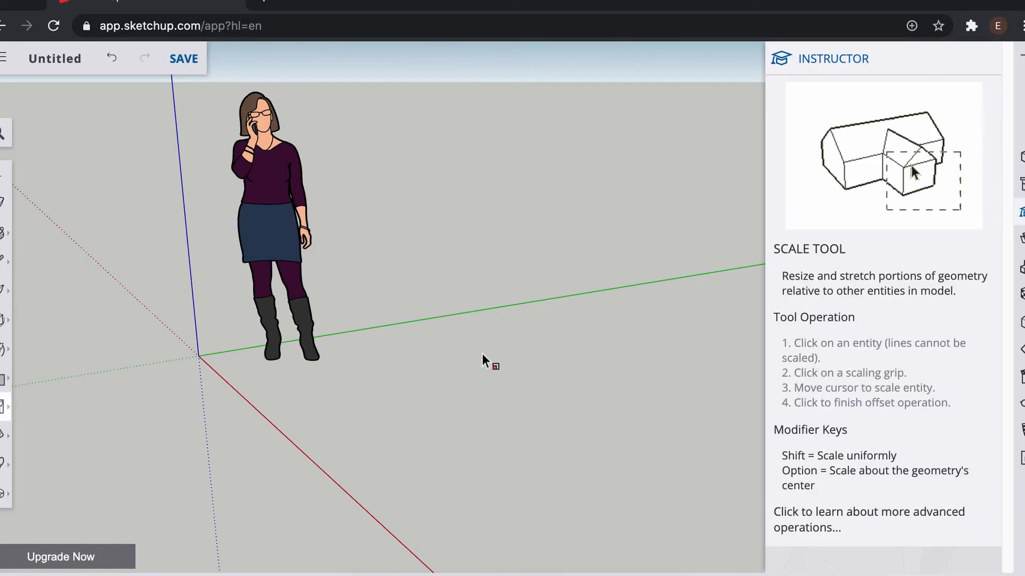
pyautogui.press('o')
pyautogui.moveTo(418, 321); pyautogui.dragTo(542, 318)
pyautogui.click(981, 64)
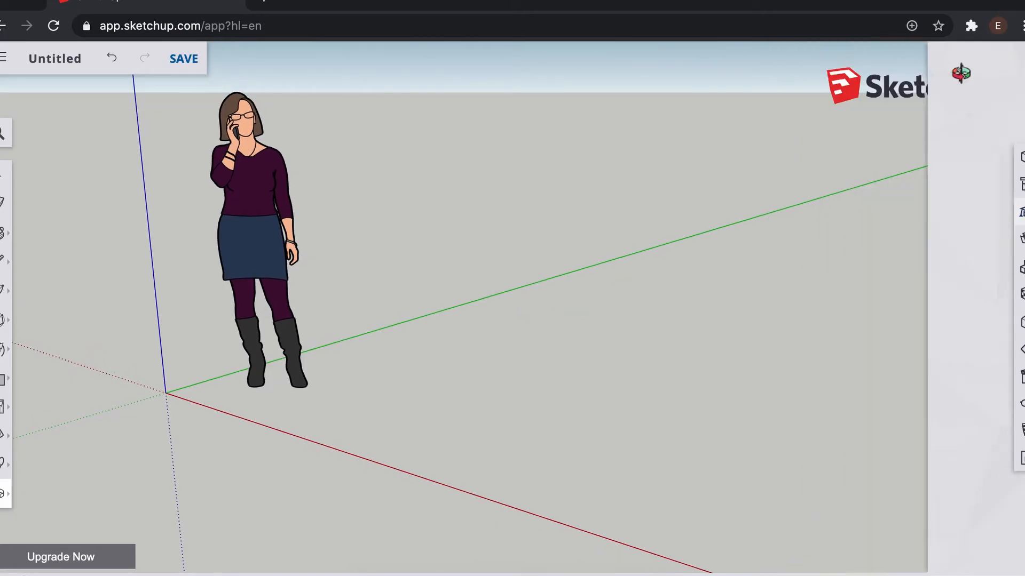
# Step: Practise orbiting and zooming around the empty scene with the figure and axes
pyautogui.moveTo(614, 273); pyautogui.dragTo(629, 253)
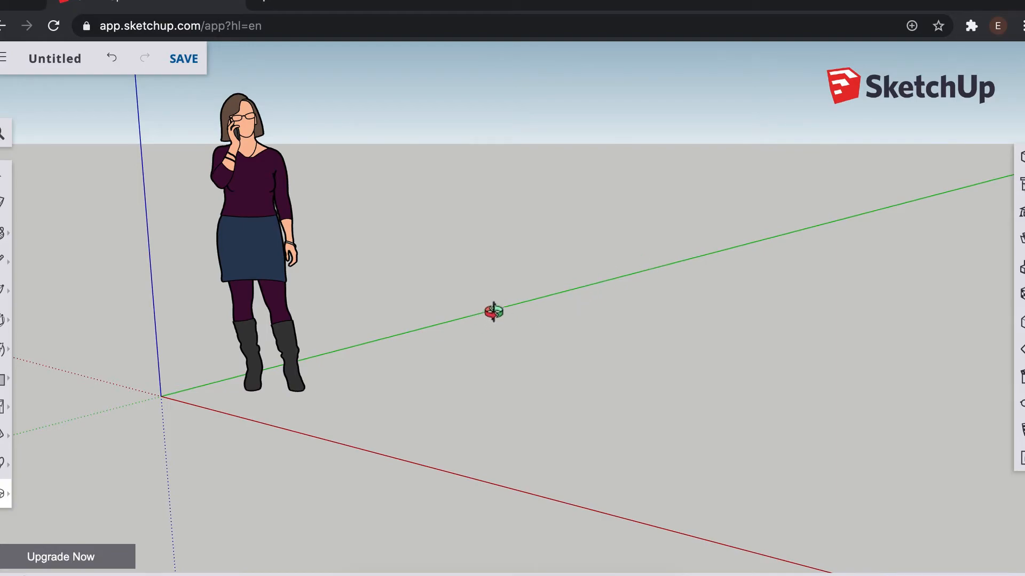
pyautogui.moveTo(624, 232); pyautogui.dragTo(533, 239)
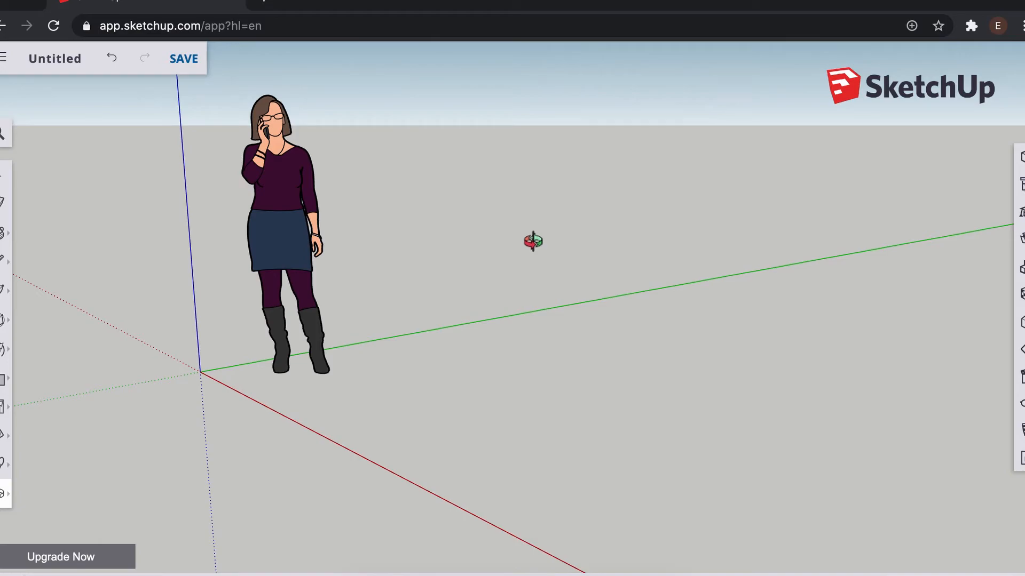
pyautogui.scroll(3, 535, 254)
pyautogui.scroll(-4, 535, 254)
pyautogui.scroll(4, 535, 256)
pyautogui.scroll(-4, 535, 256)
pyautogui.scroll(-5, 534, 256)
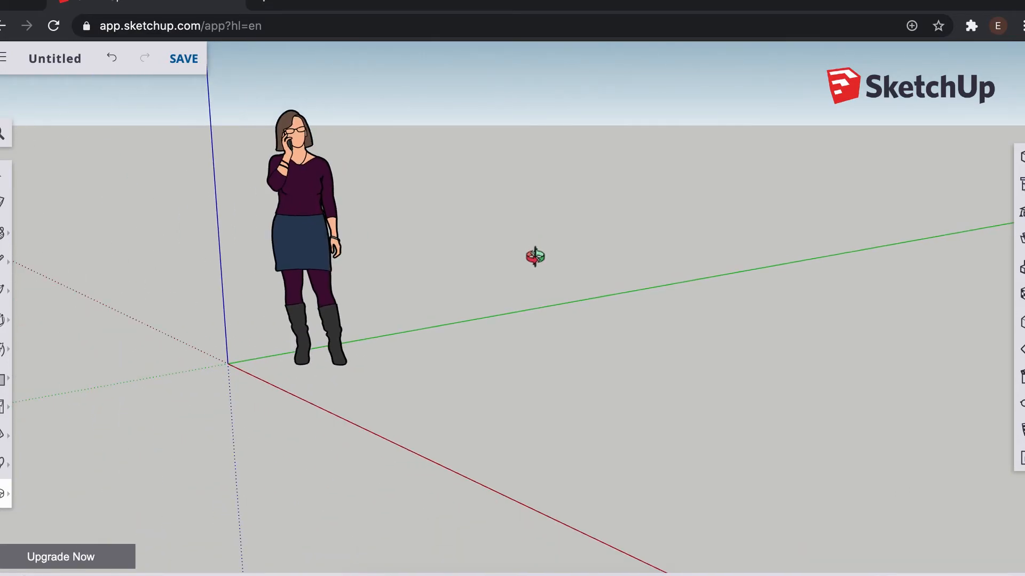
pyautogui.scroll(4, 535, 257)
pyautogui.scroll(3, 535, 259)
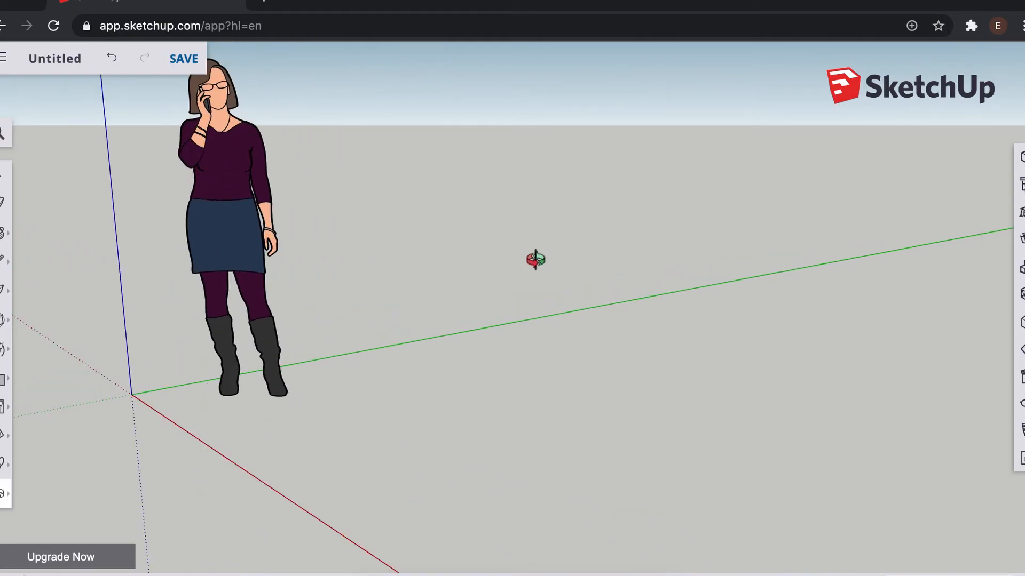
pyautogui.scroll(-2, 536, 260)
pyautogui.scroll(3, 536, 261)
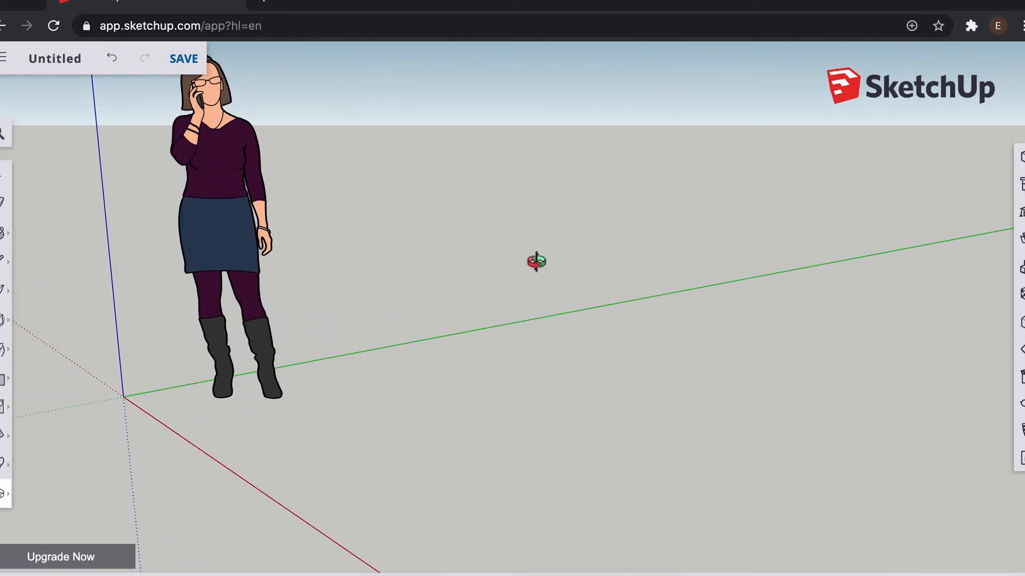
pyautogui.scroll(-2, 536, 262)
pyautogui.scroll(2, 536, 261)
pyautogui.scroll(-2, 536, 263)
pyautogui.scroll(2, 536, 265)
pyautogui.scroll(-2, 536, 266)
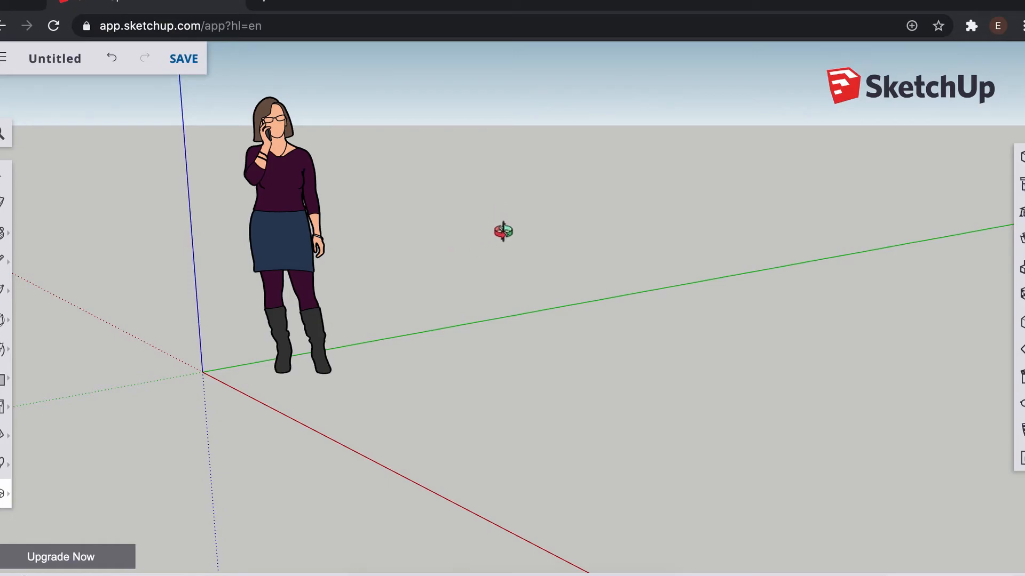
pyautogui.moveTo(518, 230); pyautogui.dragTo(832, 244)
pyautogui.scroll(5, 766, 263)
pyautogui.scroll(-2, 765, 263)
pyautogui.scroll(-2, 764, 263)
pyautogui.scroll(-2, 520, 261)
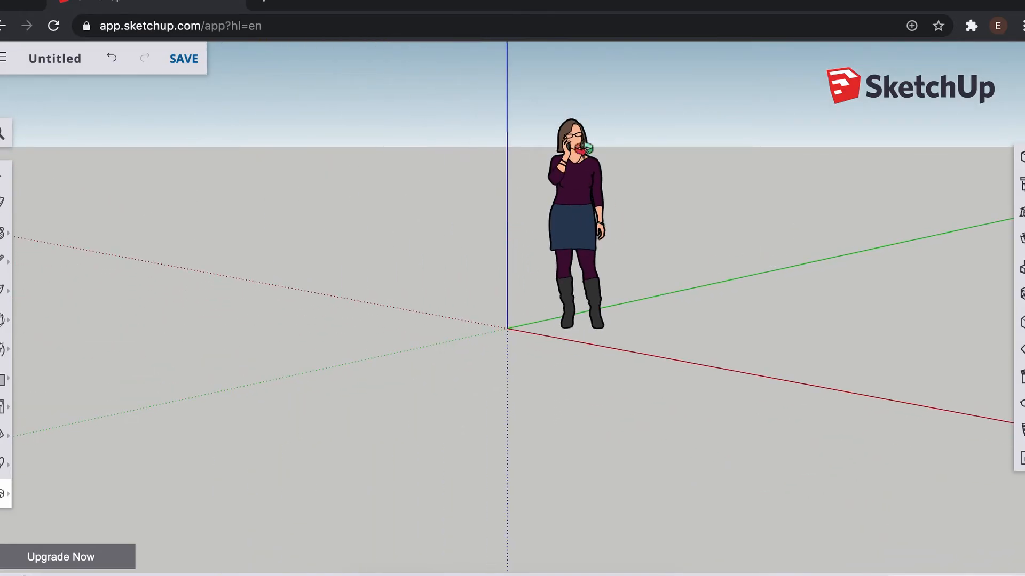
pyautogui.moveTo(712, 263); pyautogui.dragTo(780, 347)
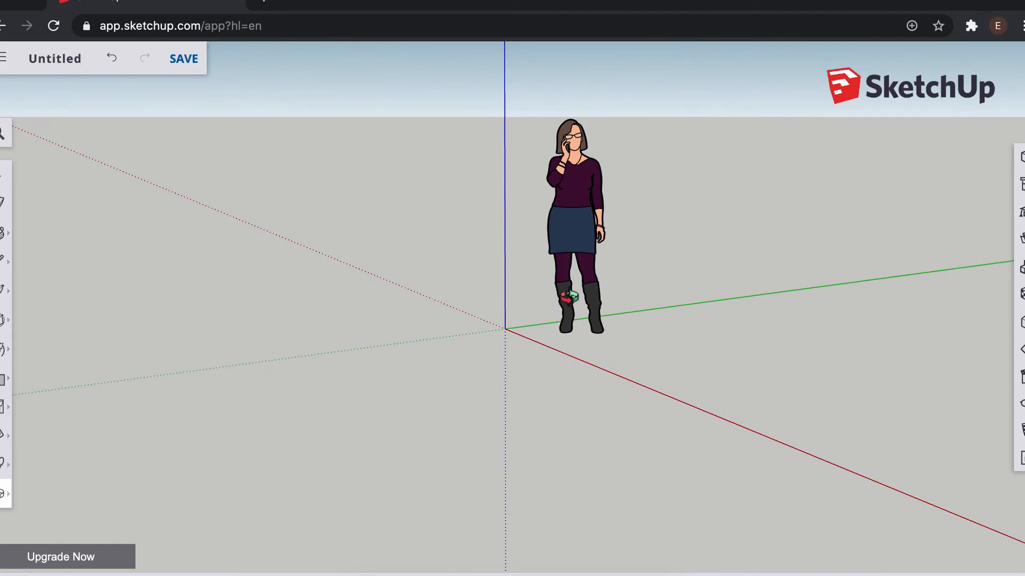
pyautogui.moveTo(739, 261); pyautogui.dragTo(411, 251)
# Step: Open Studio Desk.skp from the recent files on the Home screen
pyautogui.click(3, 57)
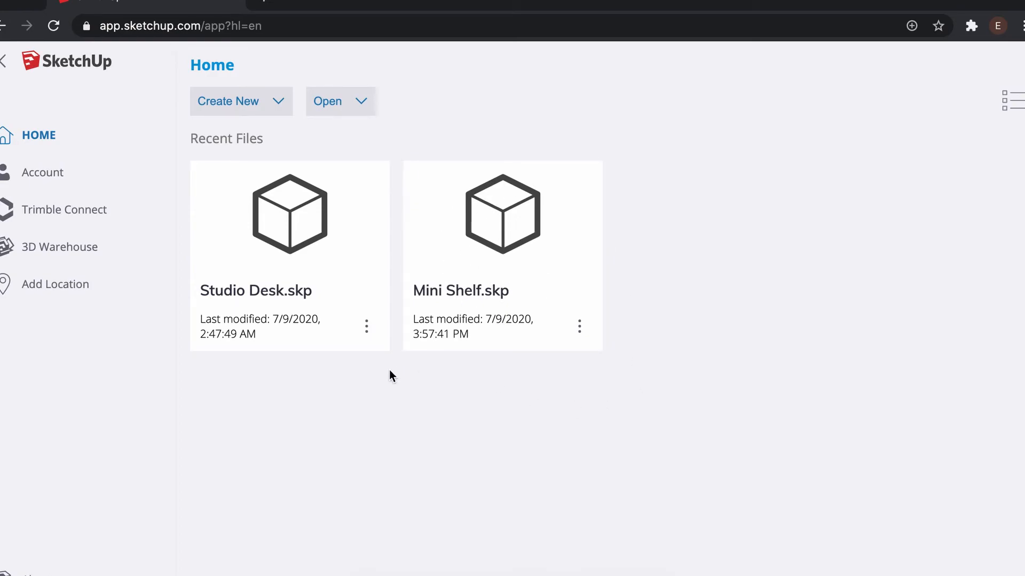
pyautogui.click(262, 293)
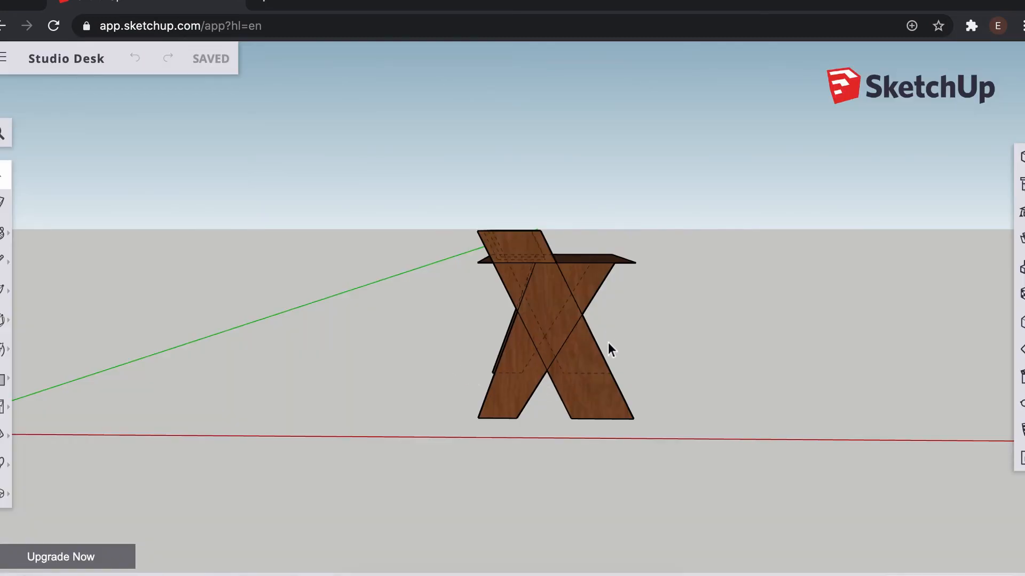
# Step: Orbit and zoom around the Studio Desk model to inspect it from several angles
pyautogui.press('o')
pyautogui.moveTo(675, 299); pyautogui.dragTo(510, 393)
pyautogui.scroll(6, 544, 256)
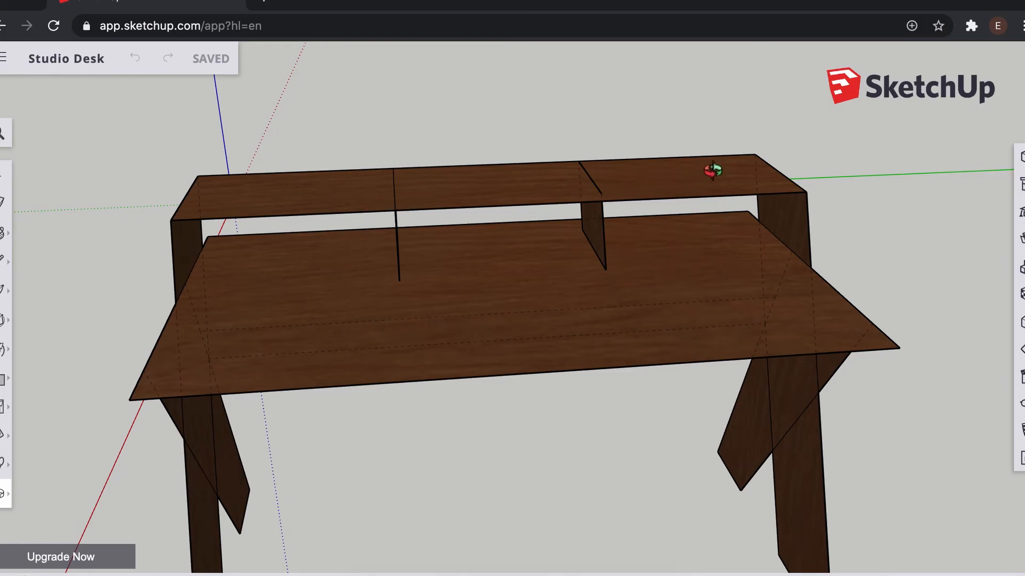
pyautogui.moveTo(390, 341); pyautogui.dragTo(616, 308)
pyautogui.scroll(5, 558, 313)
pyautogui.scroll(-10, 564, 306)
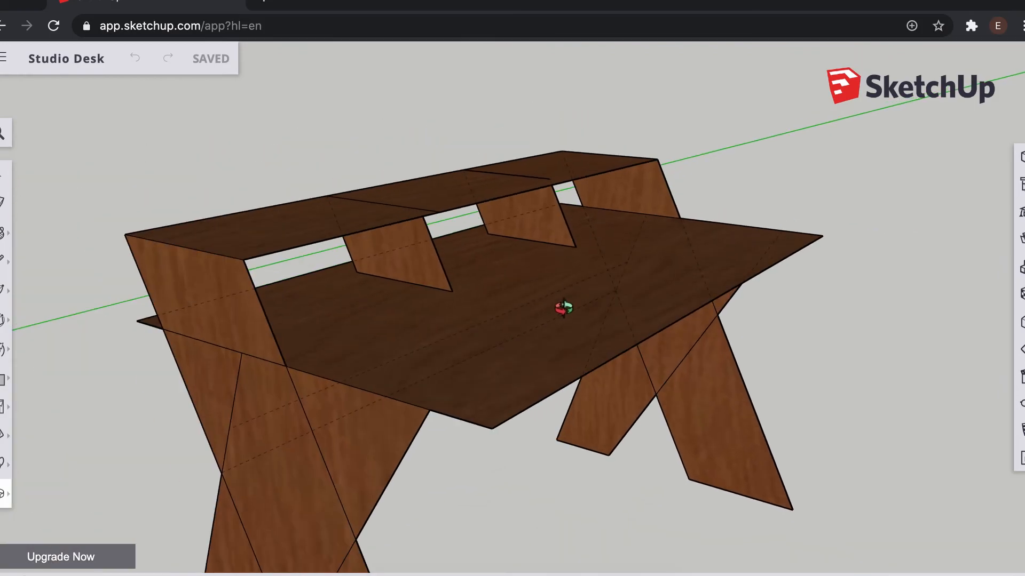
pyautogui.moveTo(547, 391); pyautogui.dragTo(439, 382)
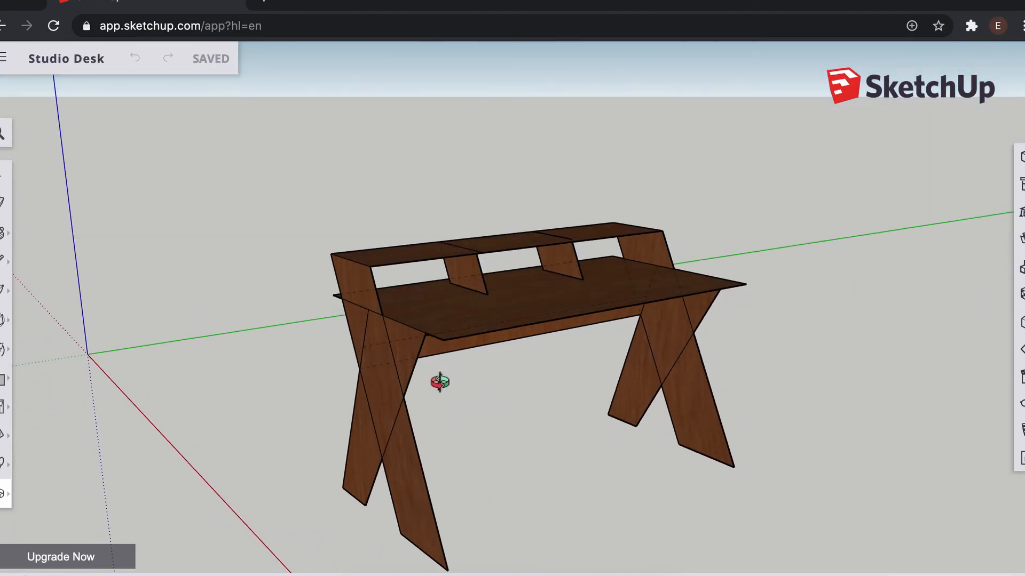
pyautogui.scroll(3, 519, 347)
pyautogui.scroll(-3, 519, 347)
pyautogui.moveTo(589, 395); pyautogui.dragTo(747, 344)
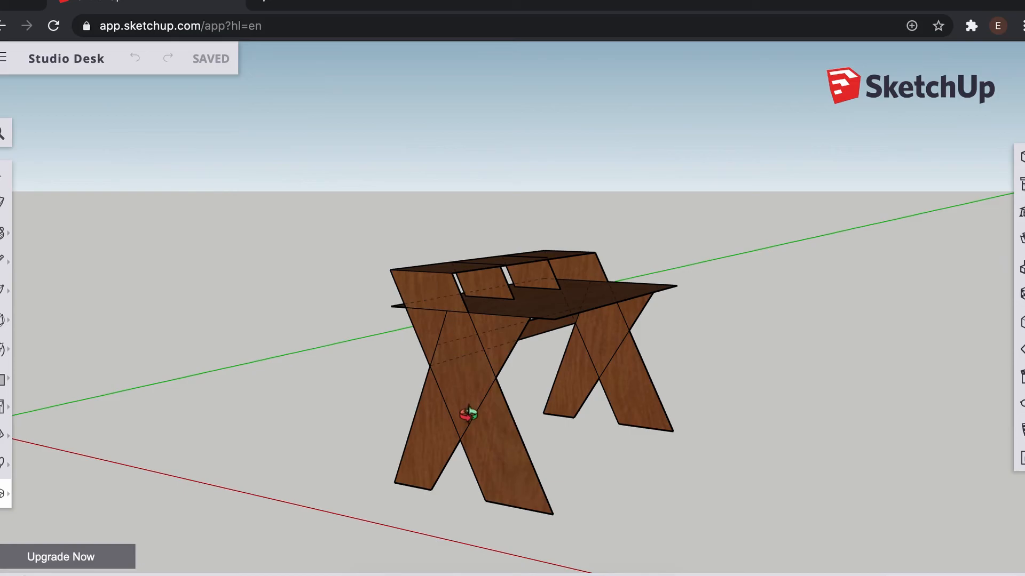
pyautogui.moveTo(619, 314); pyautogui.dragTo(683, 320)
pyautogui.moveTo(469, 343); pyautogui.dragTo(530, 394)
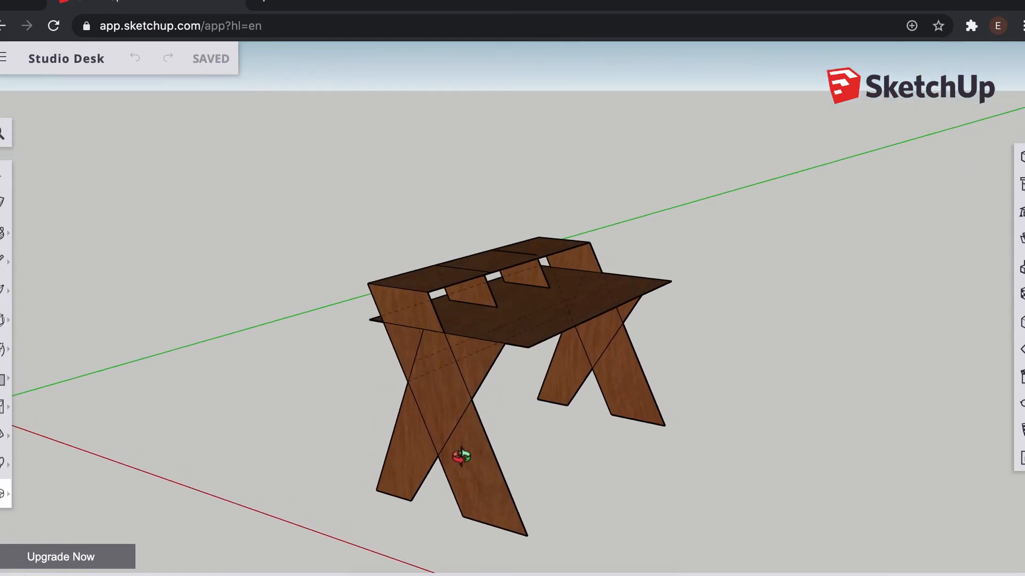
pyautogui.moveTo(591, 275); pyautogui.dragTo(672, 389)
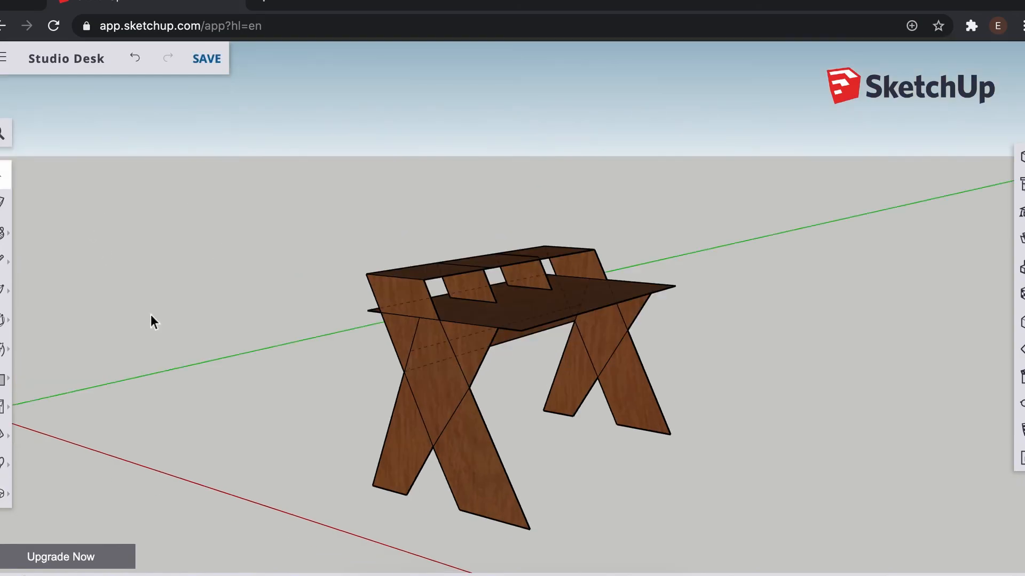
# Step: Select the whole desk and calculate the area of the selection, then close the Area dialog
pyautogui.moveTo(228, 201); pyautogui.dragTo(791, 562)
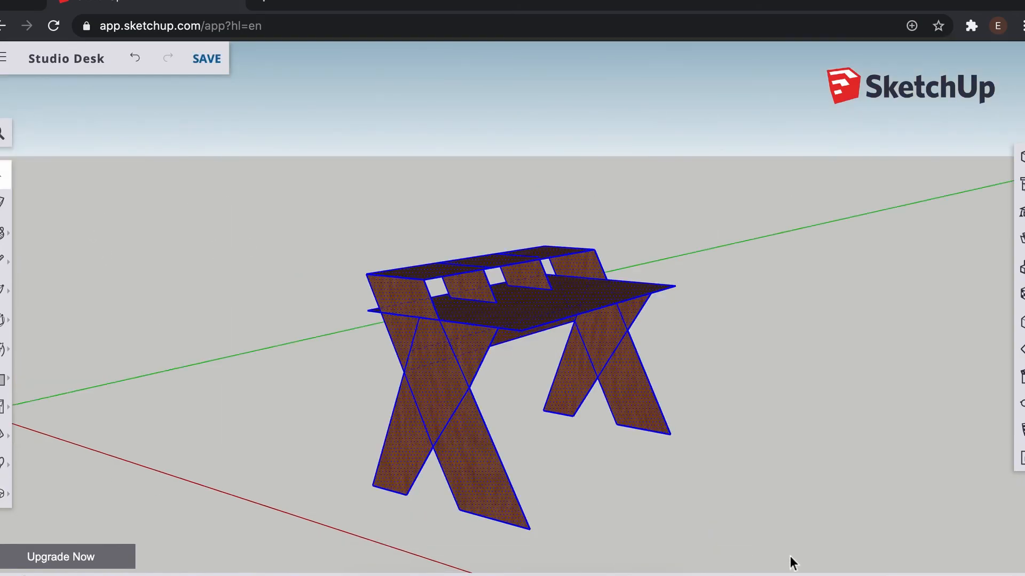
pyautogui.rightClick(524, 318)
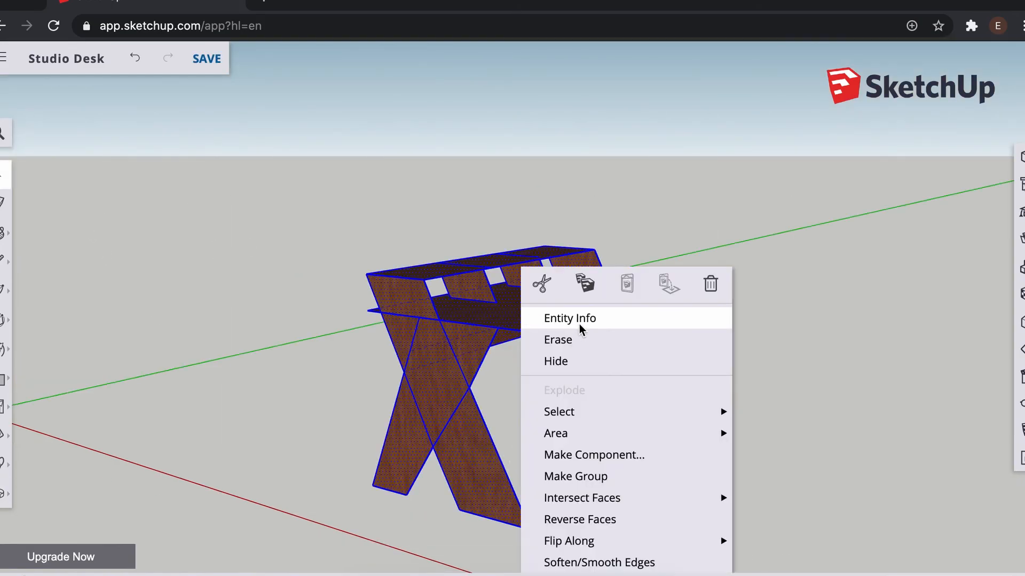
pyautogui.moveTo(611, 432)
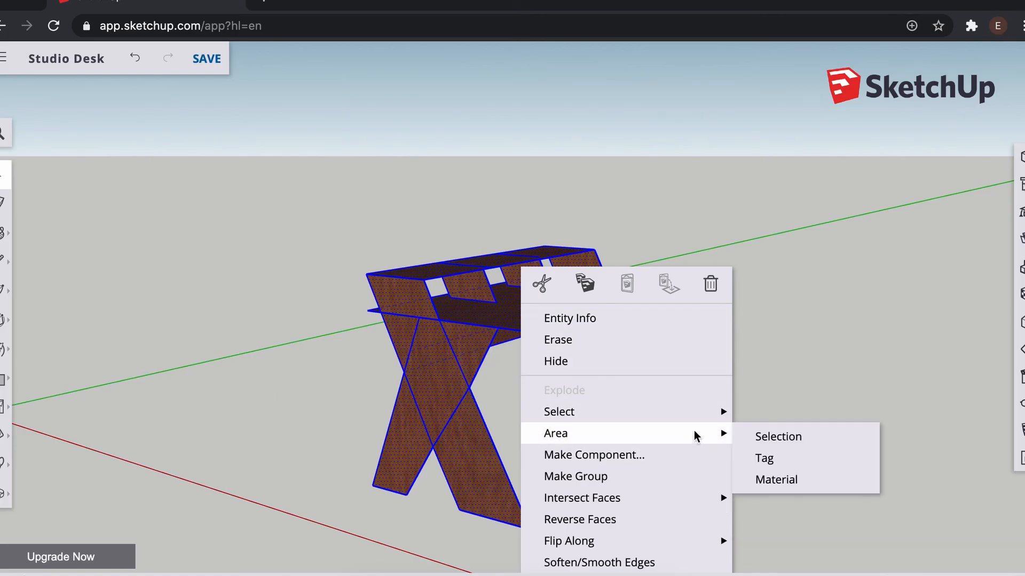
pyautogui.click(772, 437)
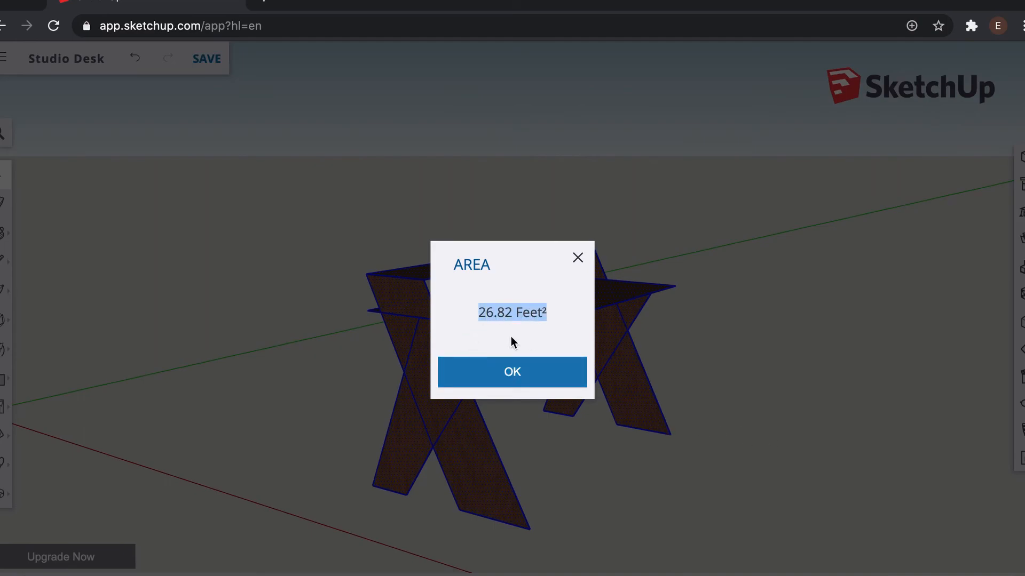
pyautogui.moveTo(475, 315); pyautogui.dragTo(550, 309)
pyautogui.moveTo(476, 313); pyautogui.dragTo(523, 311)
pyautogui.click(483, 314)
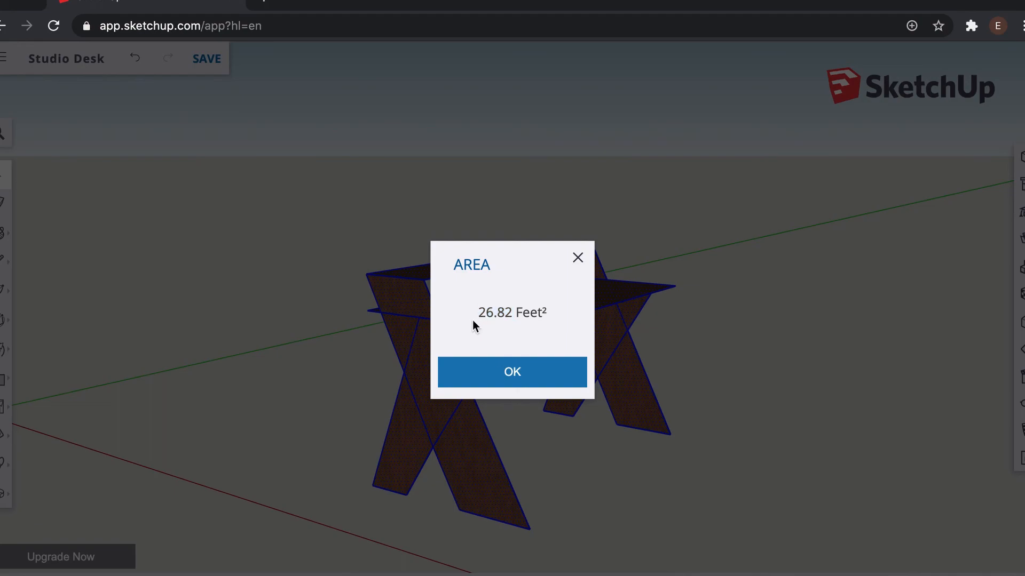
pyautogui.moveTo(475, 314); pyautogui.dragTo(490, 314)
pyautogui.click(578, 258)
# Step: Select the entire desk again and orbit to view it from the front
pyautogui.moveTo(749, 173); pyautogui.dragTo(251, 560)
pyautogui.moveTo(273, 190); pyautogui.dragTo(788, 541)
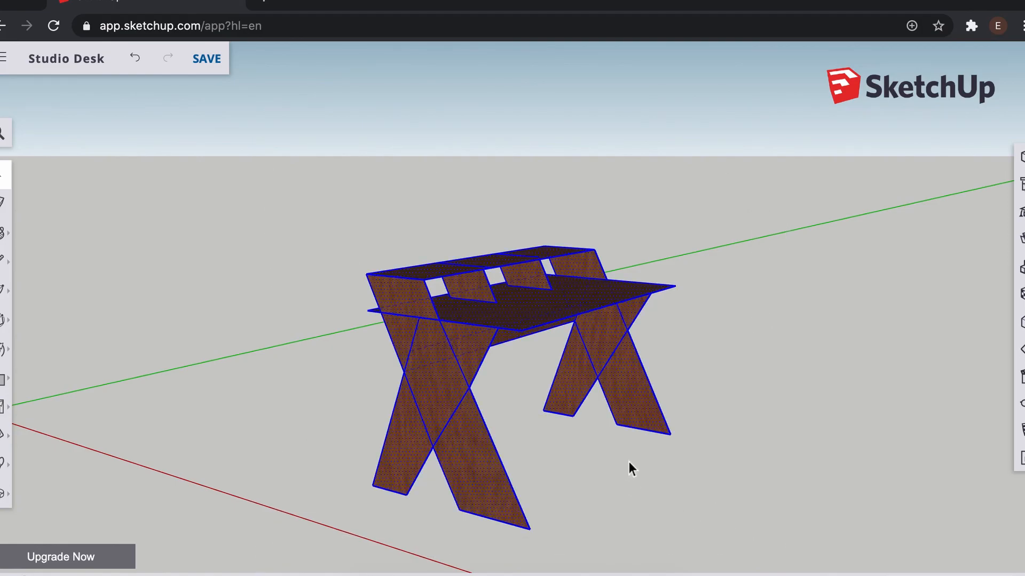
pyautogui.press('o')
pyautogui.moveTo(584, 452); pyautogui.dragTo(697, 413)
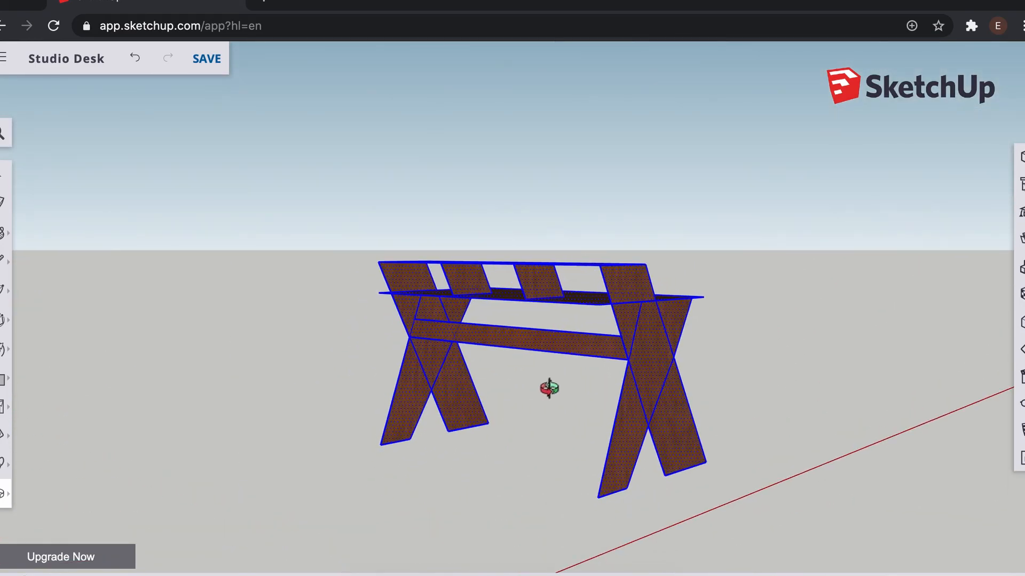
pyautogui.moveTo(549, 388); pyautogui.dragTo(549, 389)
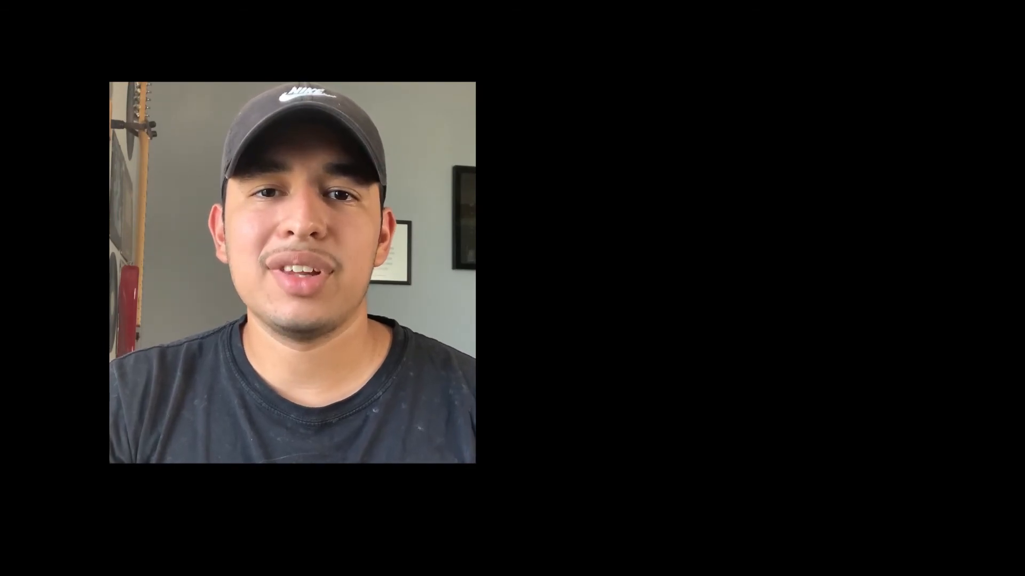